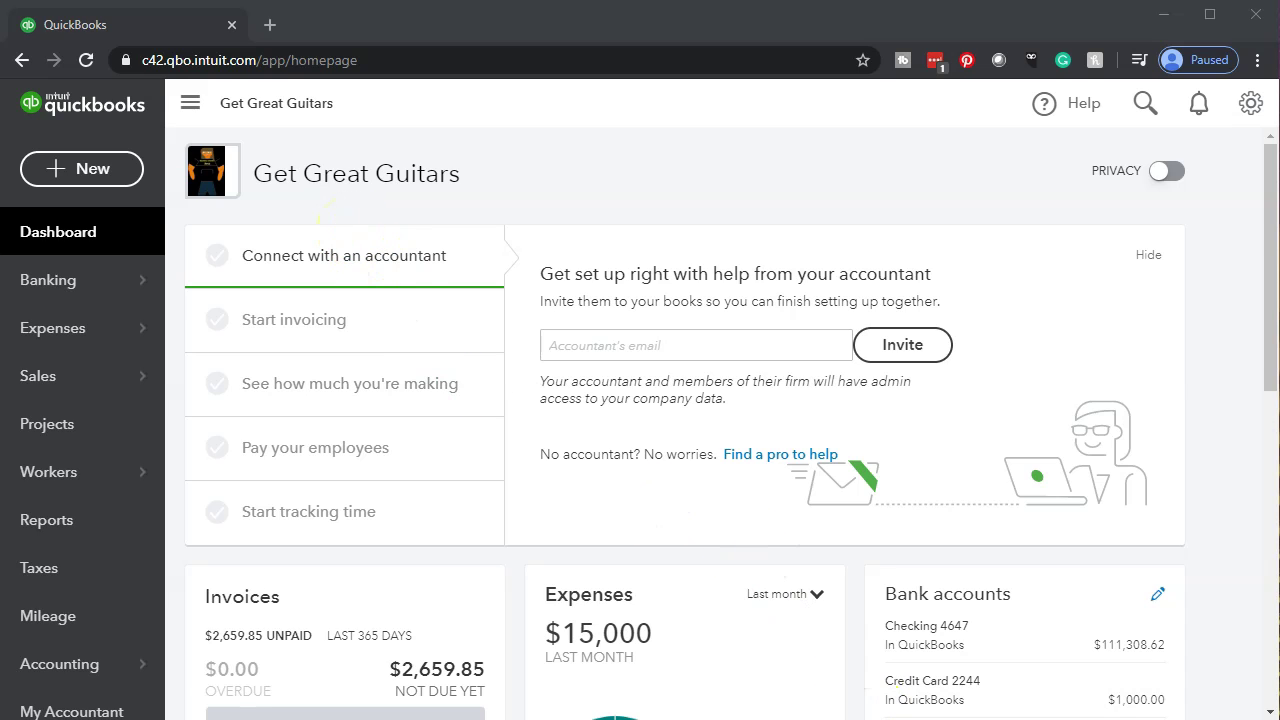
Switch to QuickBooks Desktop, locate Pay Bills in the Vendors flowchart, and return to QuickBooks Online
{"action": "left_click", "coordinate": [957, 698]}
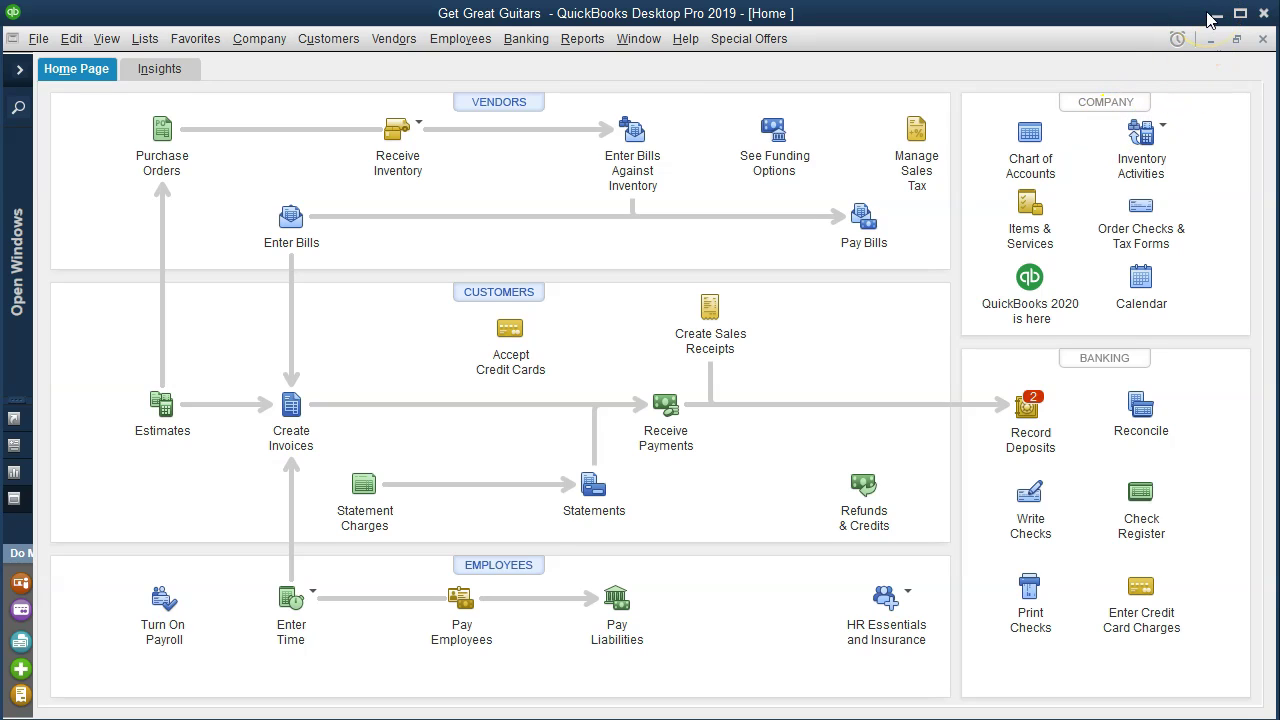
{"action": "left_click", "coordinate": [884, 252]}
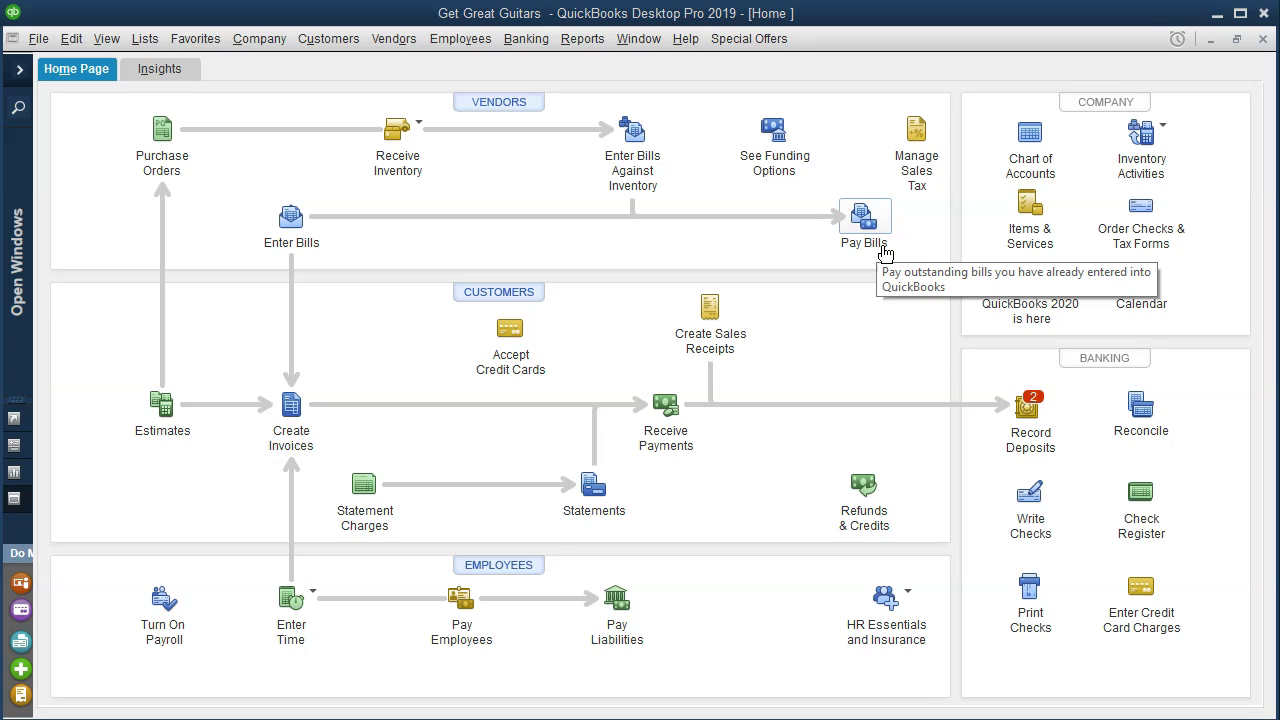
{"action": "left_click", "coordinate": [1217, 16]}
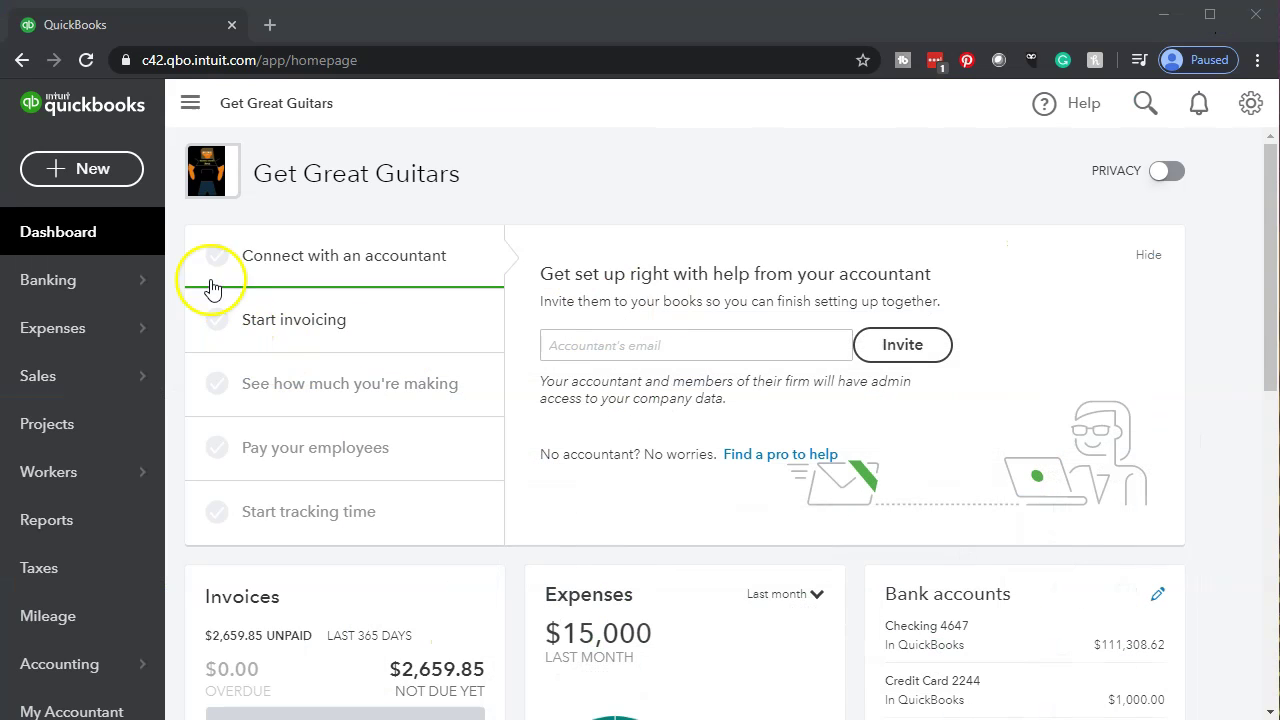
Open the bill payment form and select the Fender bill for payment
{"action": "left_click", "coordinate": [108, 172]}
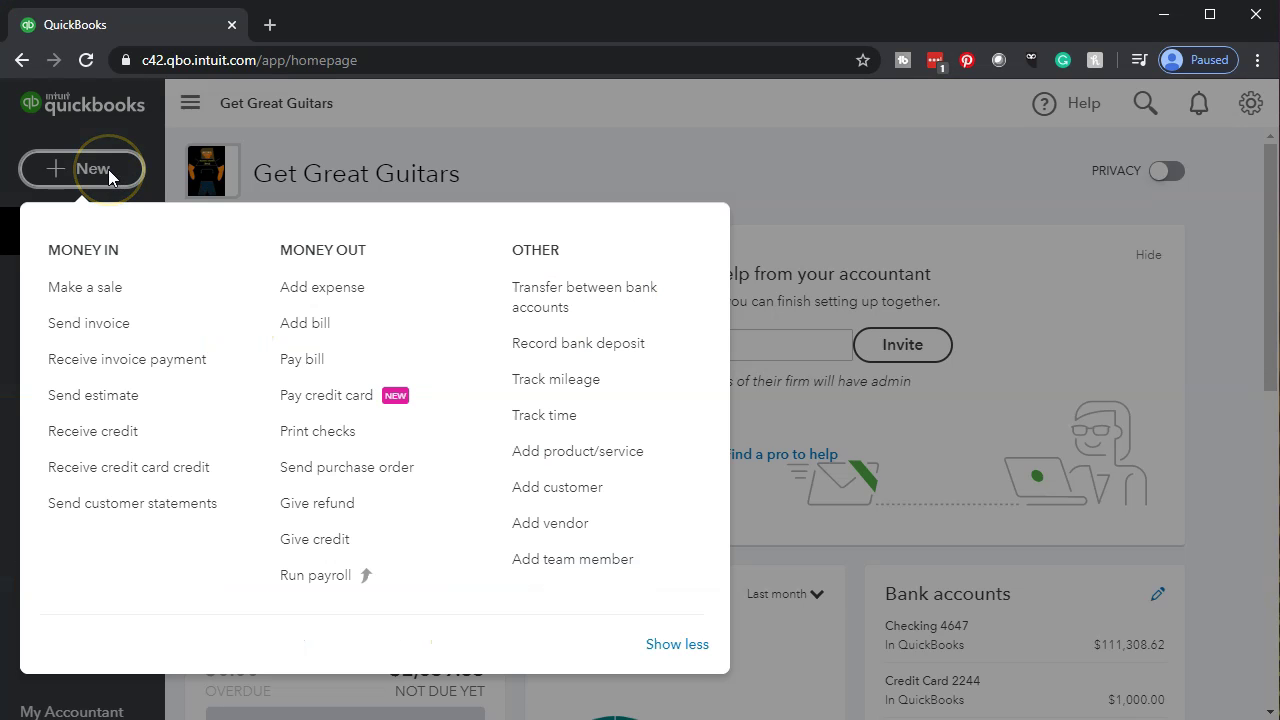
{"action": "left_click", "coordinate": [368, 362]}
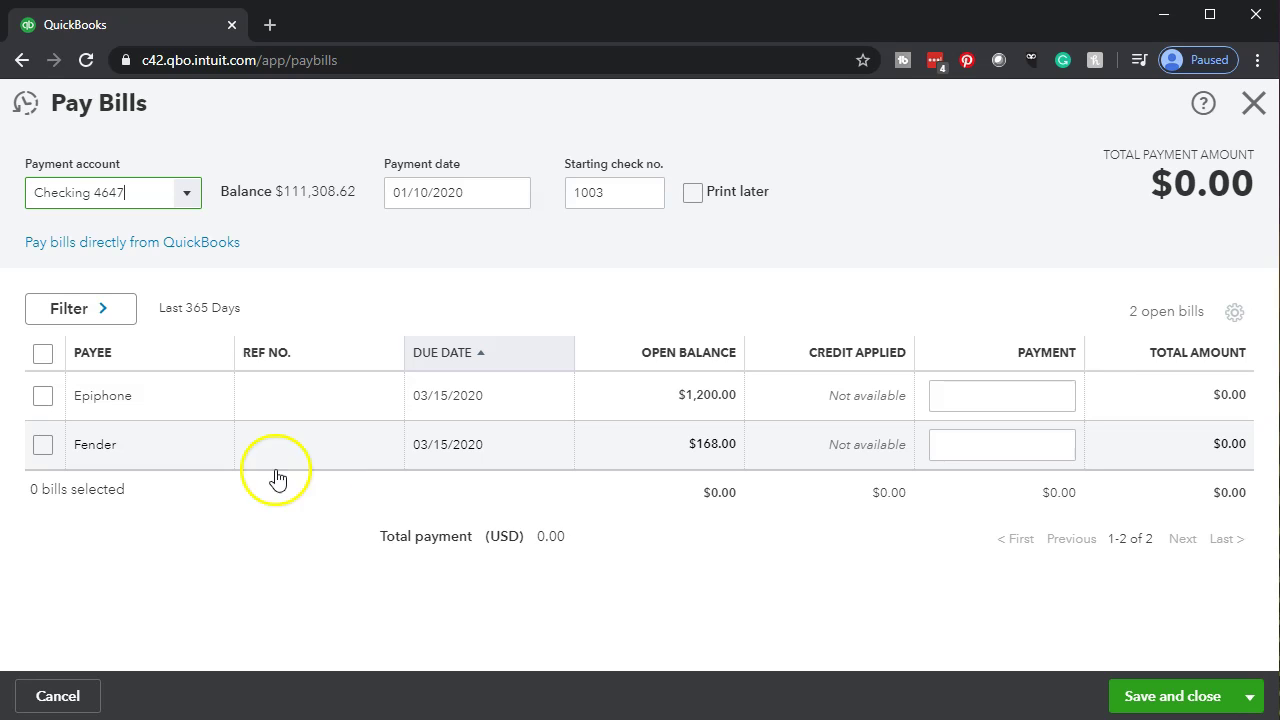
{"action": "left_click", "coordinate": [42, 445]}
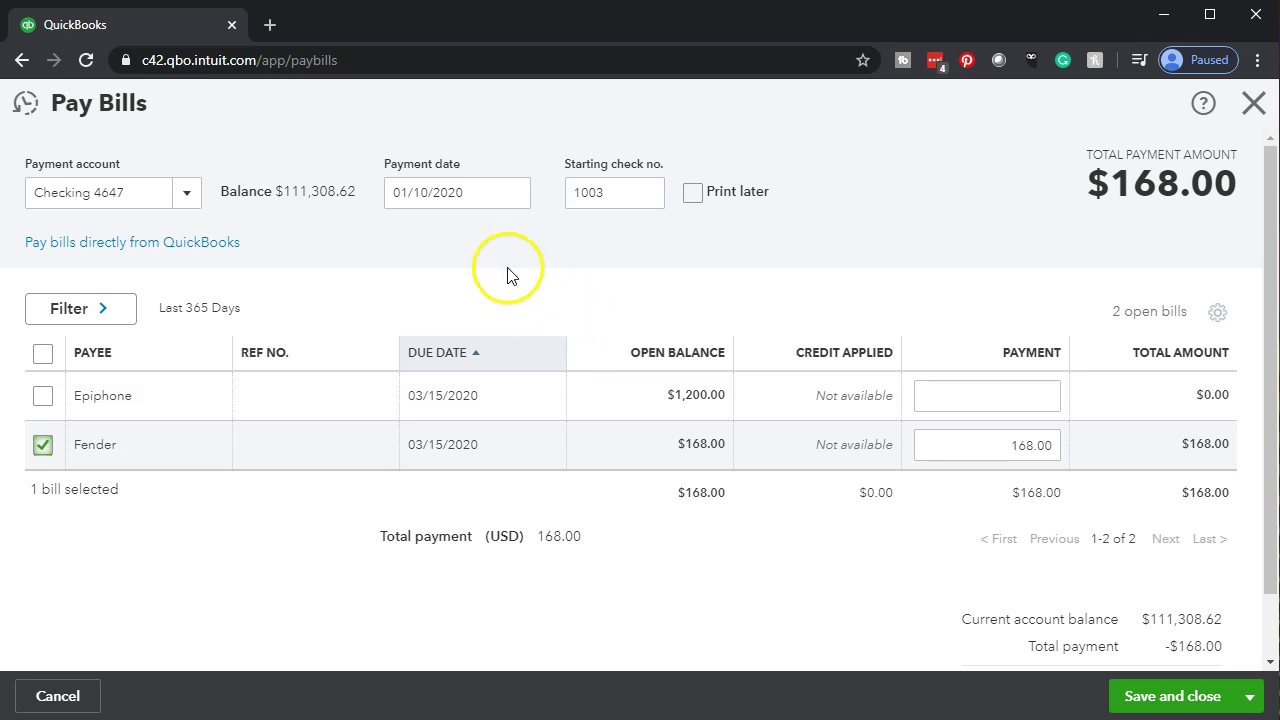
Set the payment date to 02/21/2020, then save and close the bill payment
{"action": "left_click", "coordinate": [477, 192]}
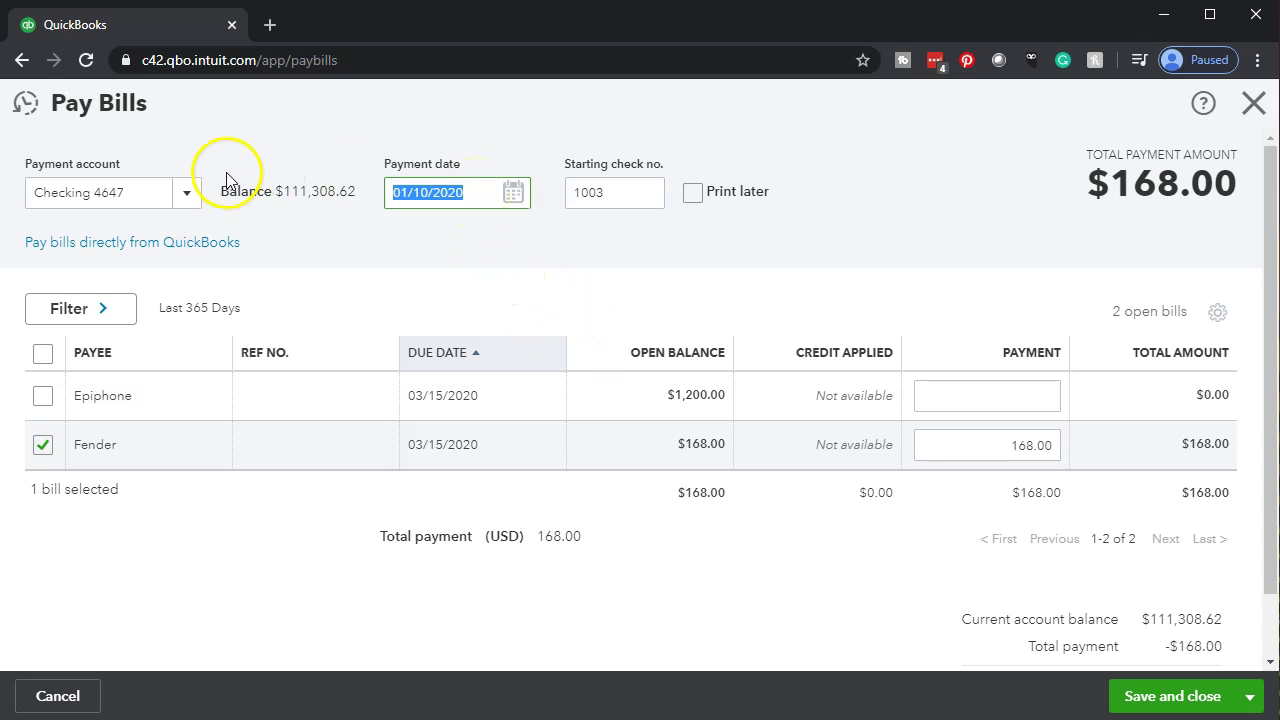
{"action": "type", "text": "02/2"}
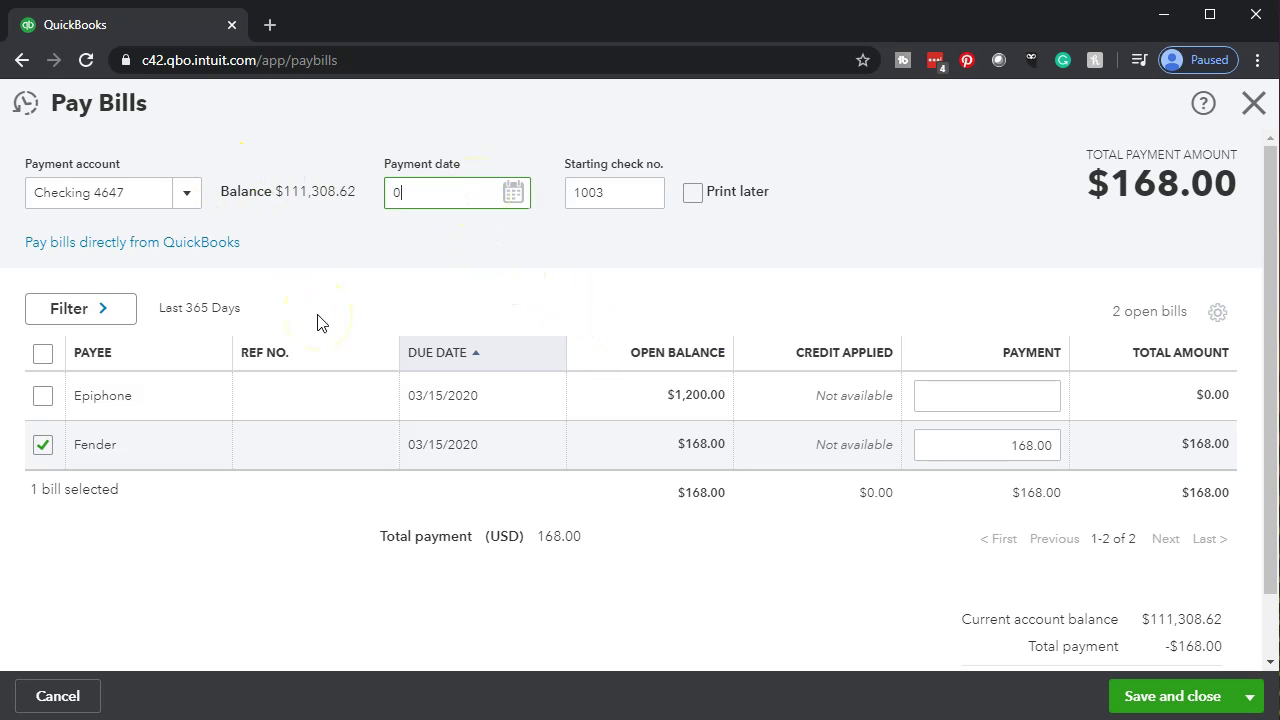
{"action": "type", "text": "1/2020"}
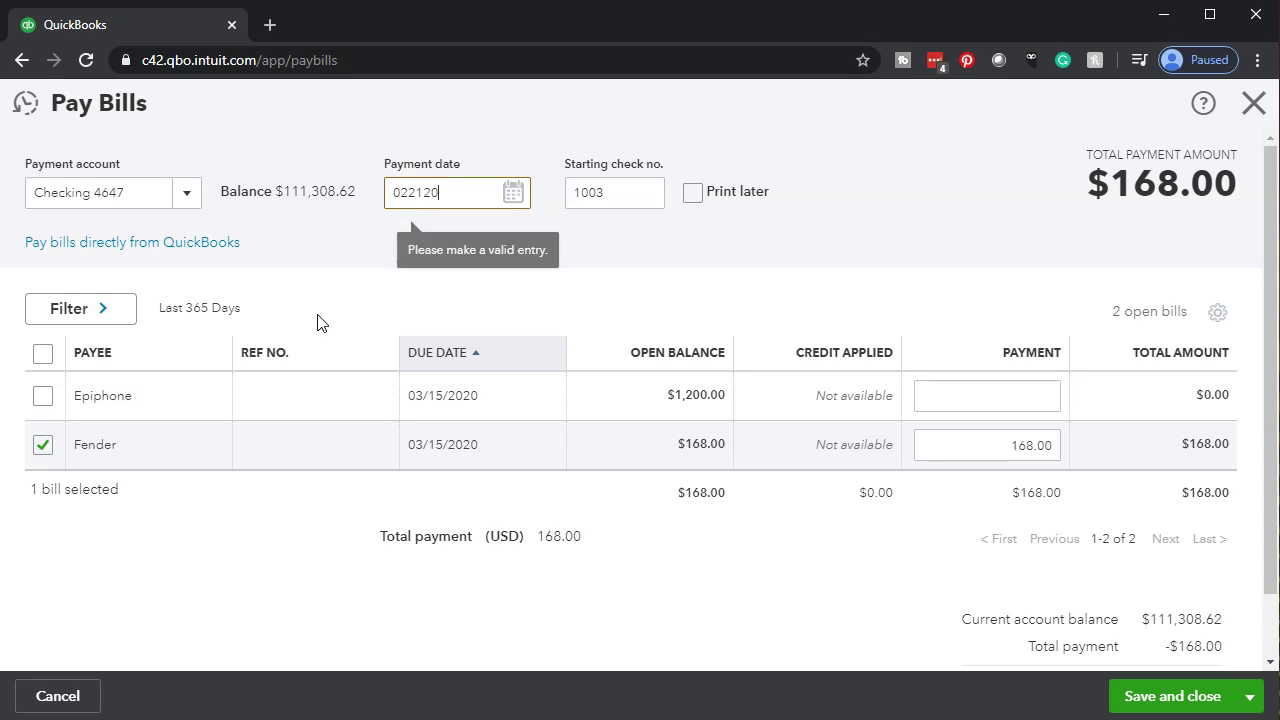
{"action": "key", "text": "Tab"}
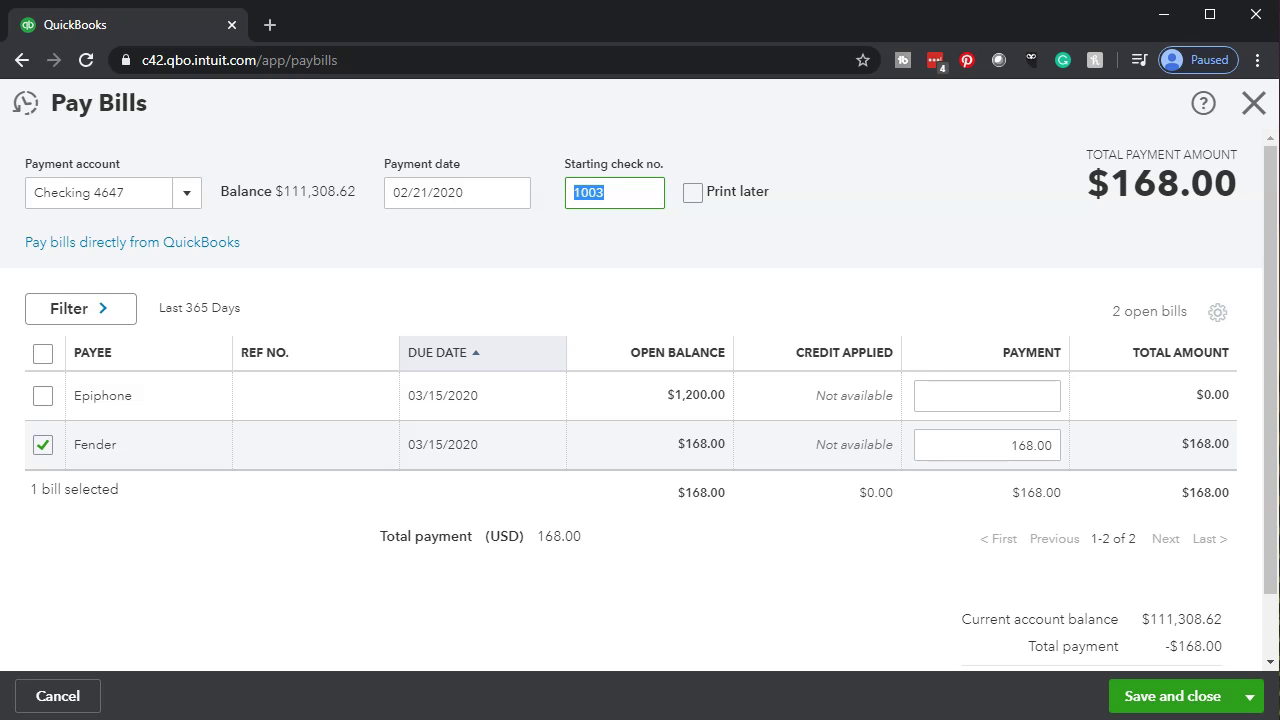
{"action": "left_click", "coordinate": [1250, 697]}
{"action": "left_click", "coordinate": [1257, 701]}
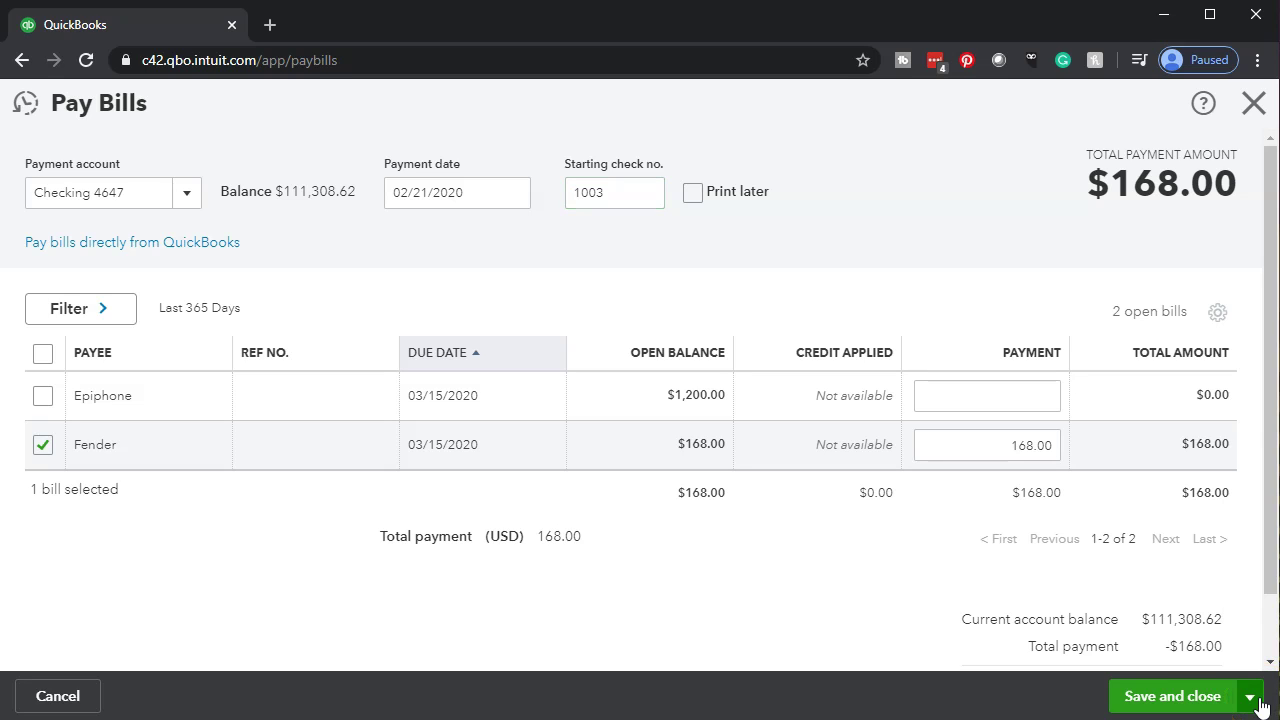
{"action": "left_click", "coordinate": [1205, 697]}
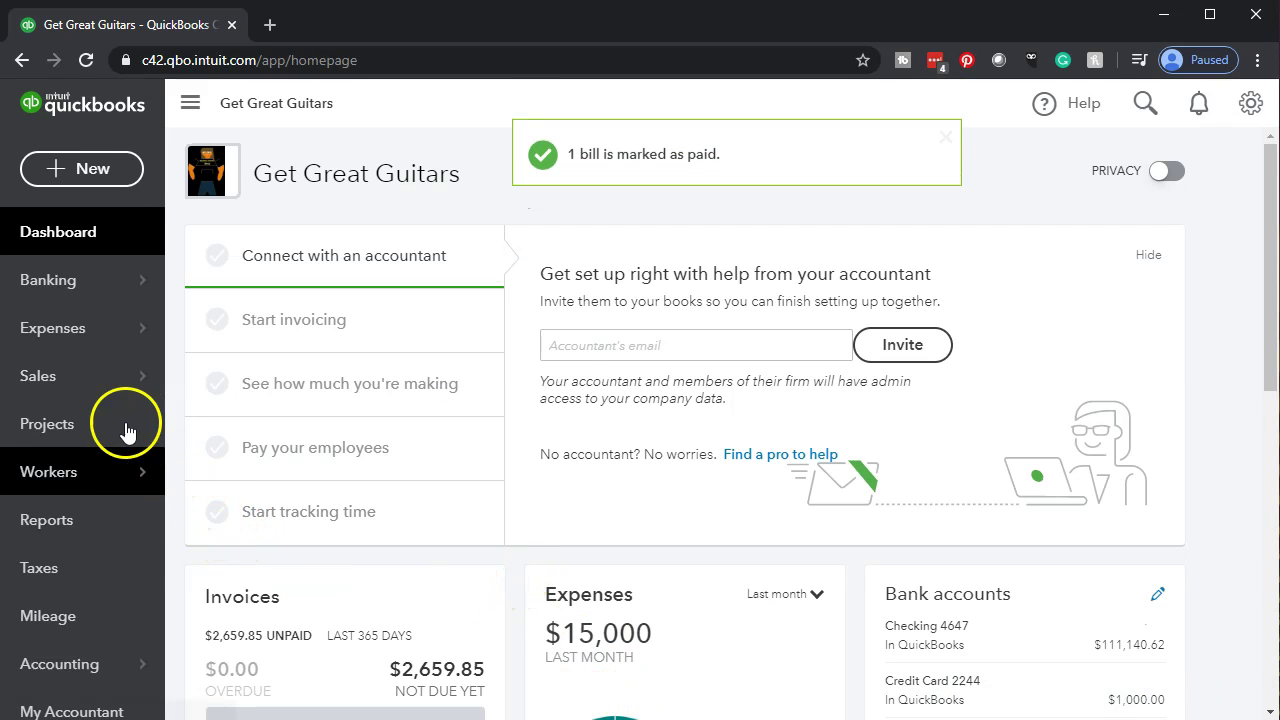
Search the reports for "tri" and open the standard Trial Balance report
{"action": "mouse_move", "coordinate": [90, 345]}
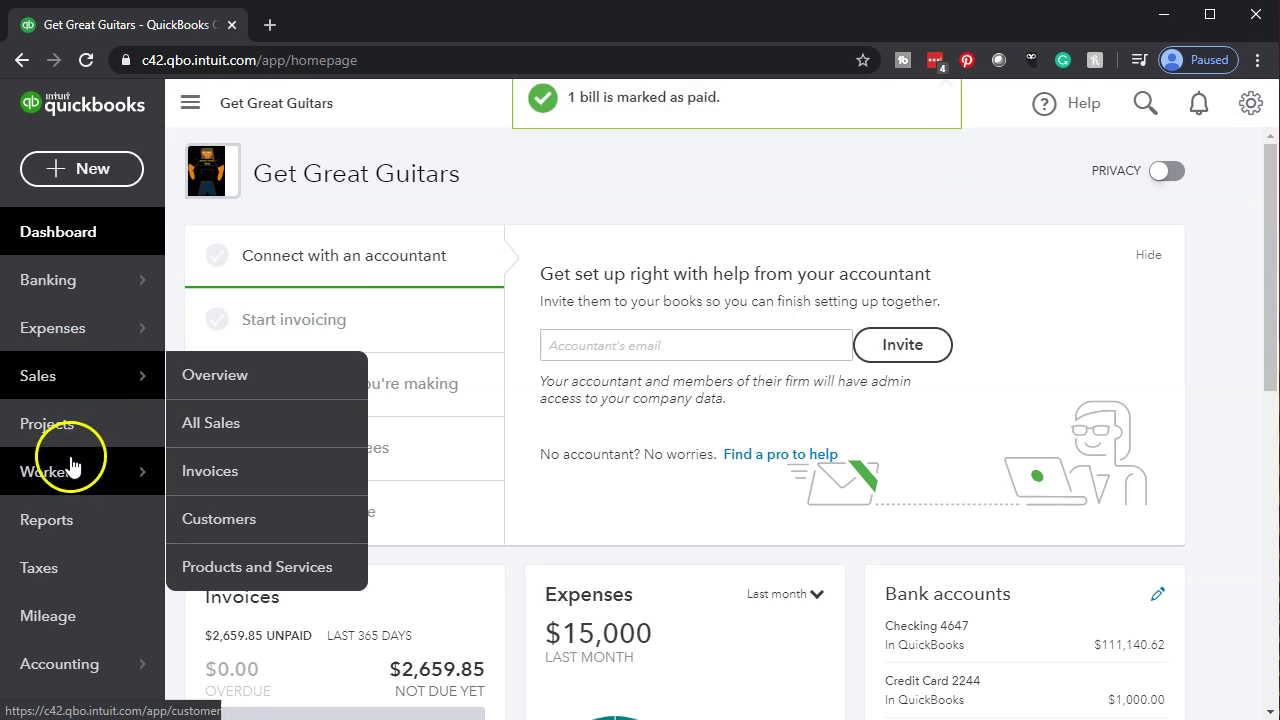
{"action": "left_click", "coordinate": [65, 519]}
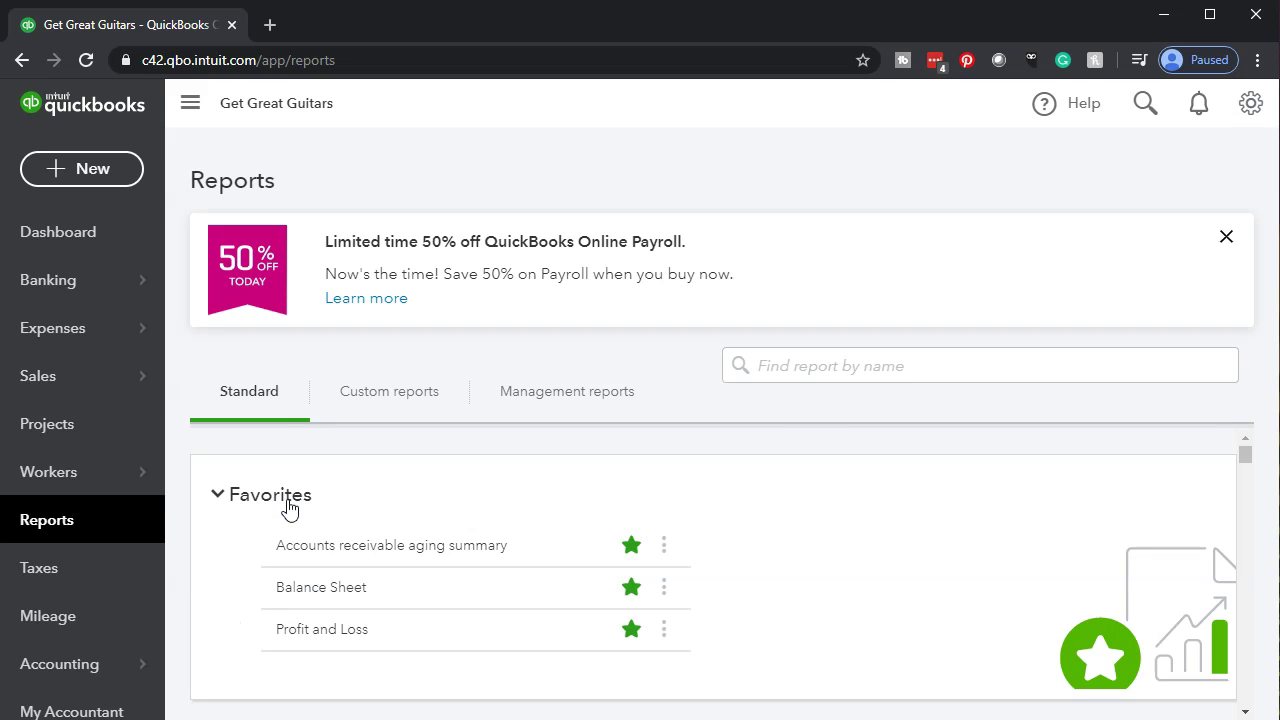
{"action": "left_click", "coordinate": [828, 370]}
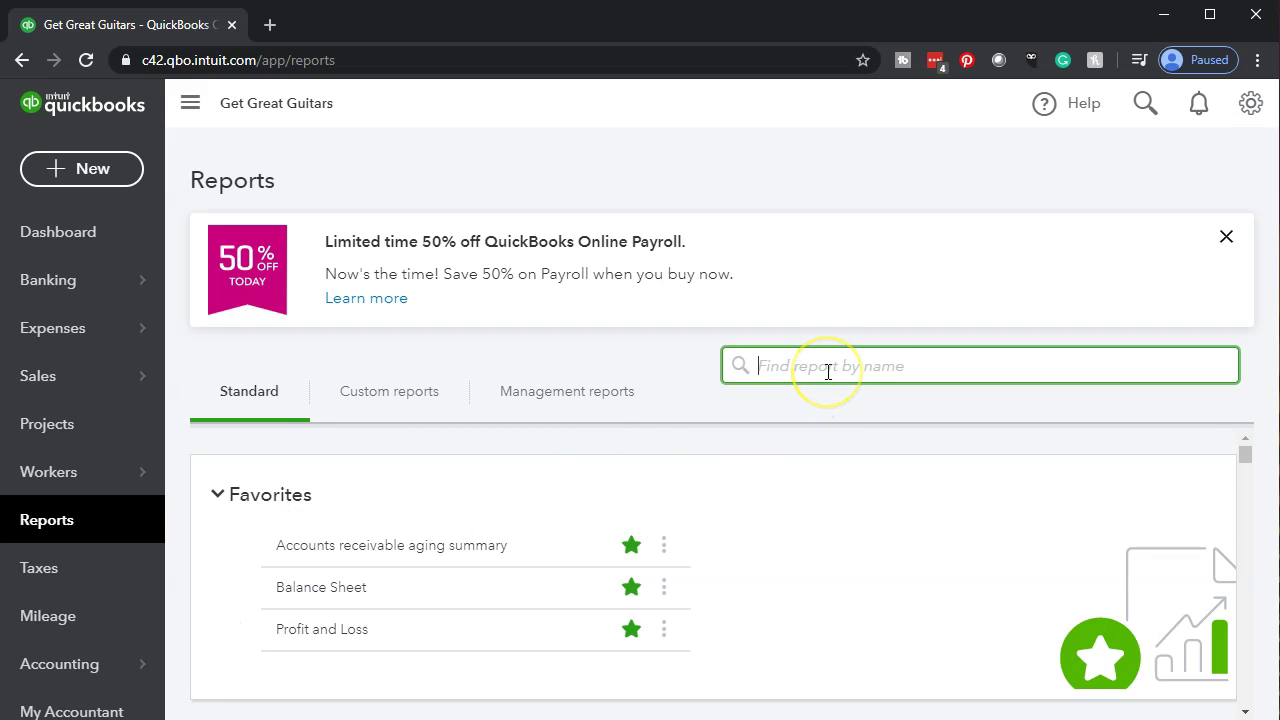
{"action": "type", "text": "tri"}
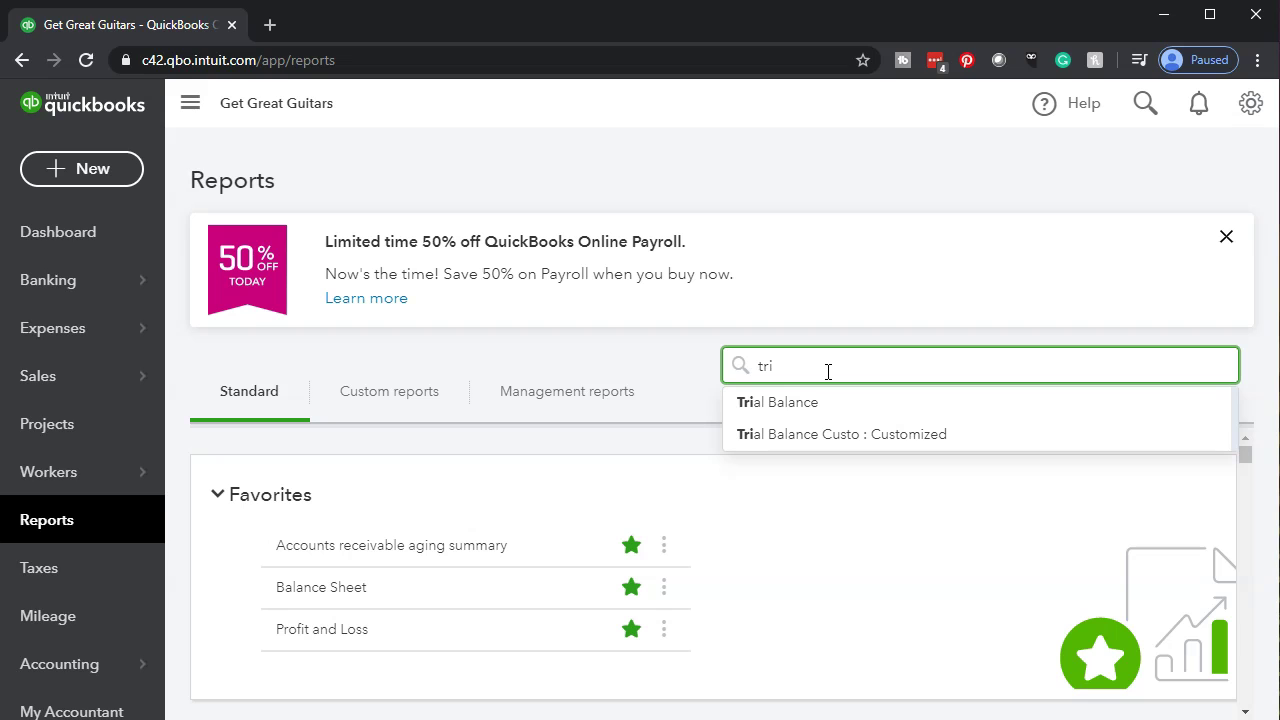
{"action": "left_click", "coordinate": [808, 400]}
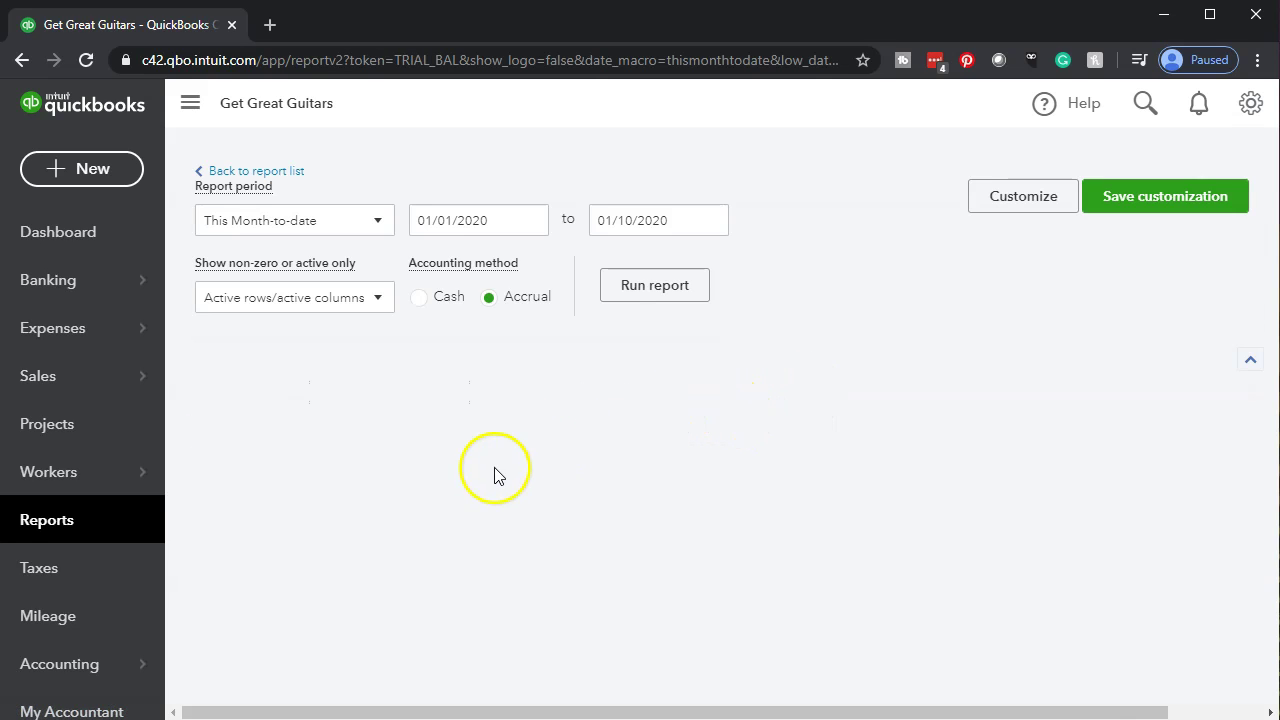
Run the Trial Balance report for the period 01/01/2020 to 12/31/2020
{"action": "left_click_drag", "start_coordinate": [505, 262], "coordinate": [372, 250]}
{"action": "type", "text": "01/01/2020"}
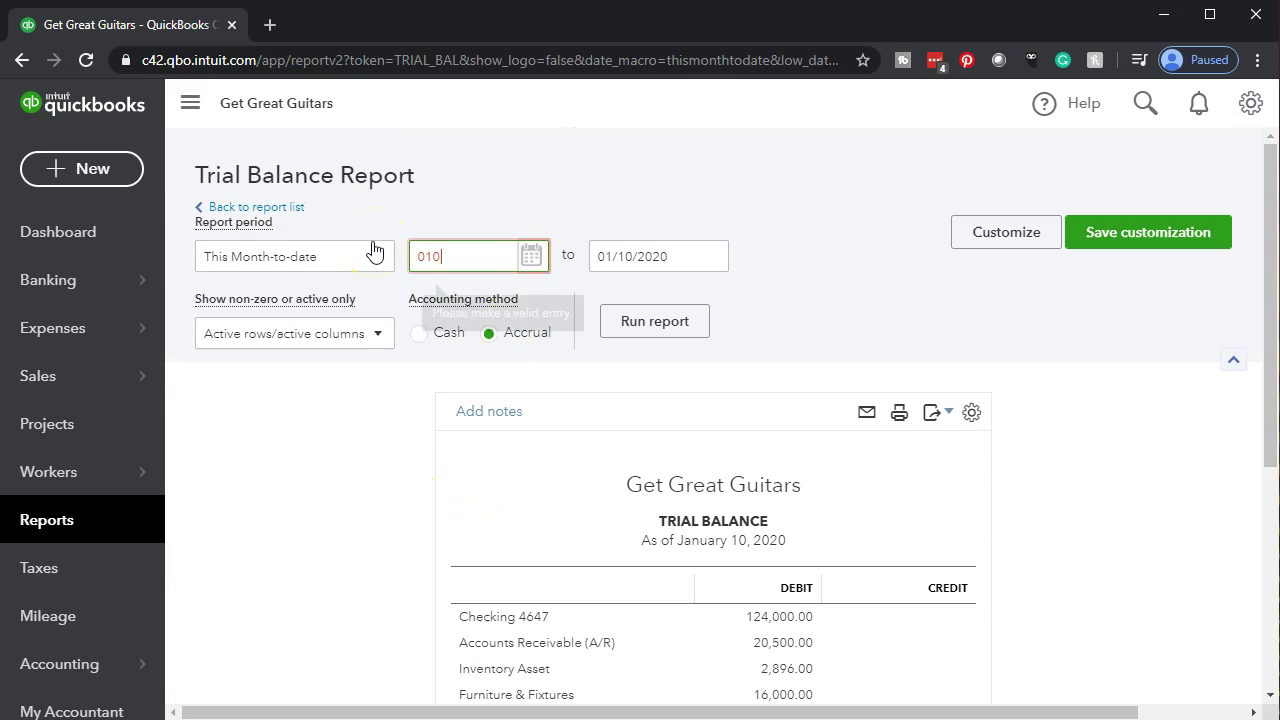
{"action": "key", "text": "Tab"}
{"action": "type", "text": "123120"}
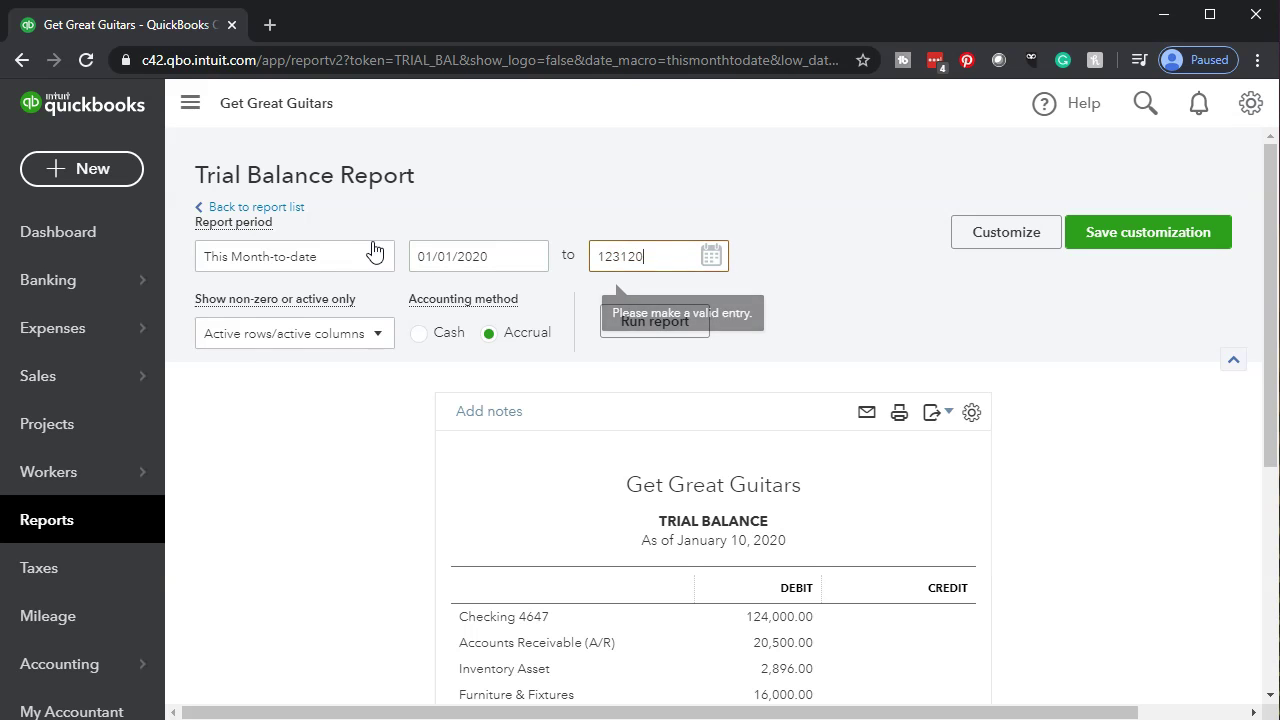
{"action": "key", "text": "Tab"}
{"action": "left_click", "coordinate": [531, 290]}
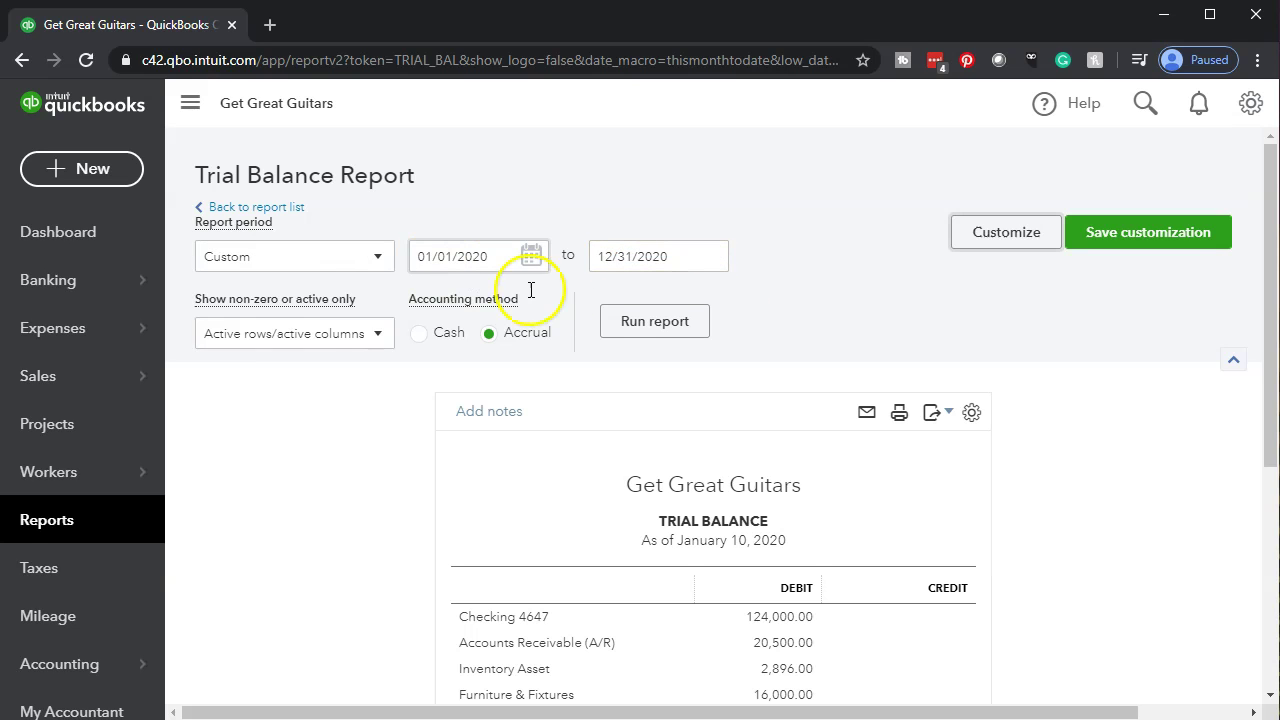
{"action": "left_click", "coordinate": [609, 320]}
Hide the side navigation and enlarge the page to 125% to read the trial balance accounts
{"action": "scroll", "coordinate": [609, 380], "scroll_direction": "down", "scroll_amount": 3}
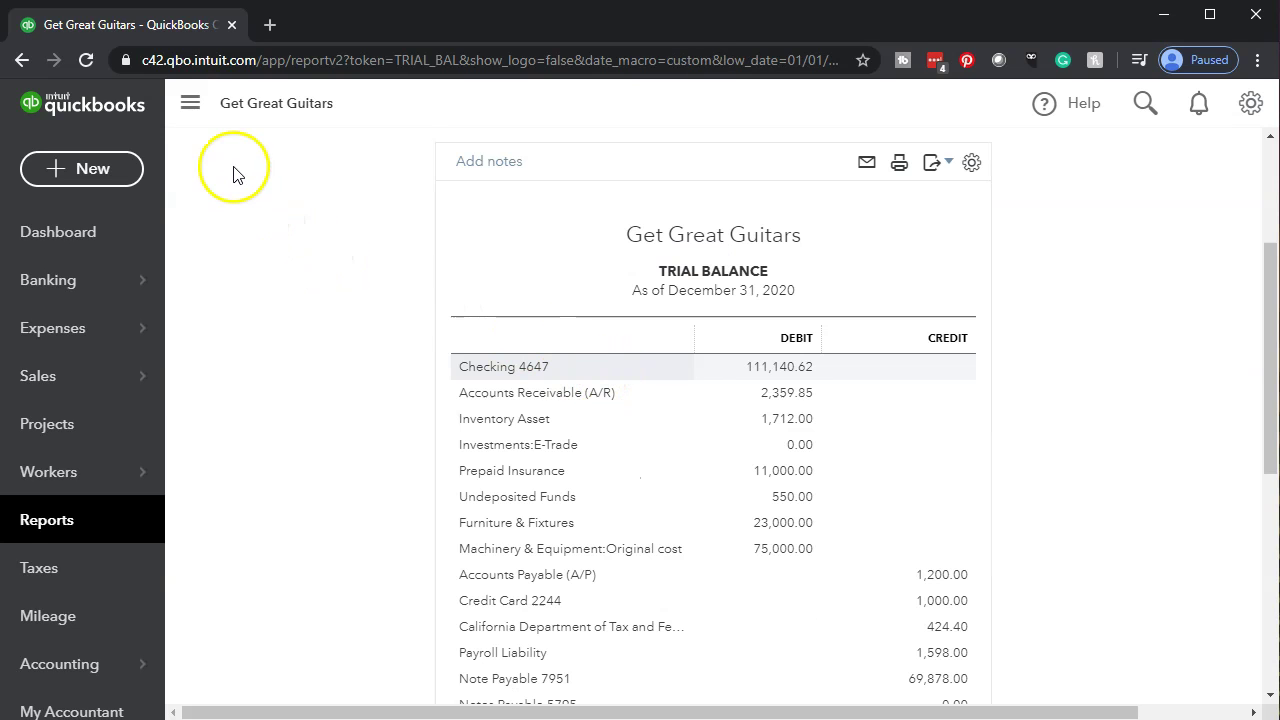
{"action": "left_click", "coordinate": [191, 106]}
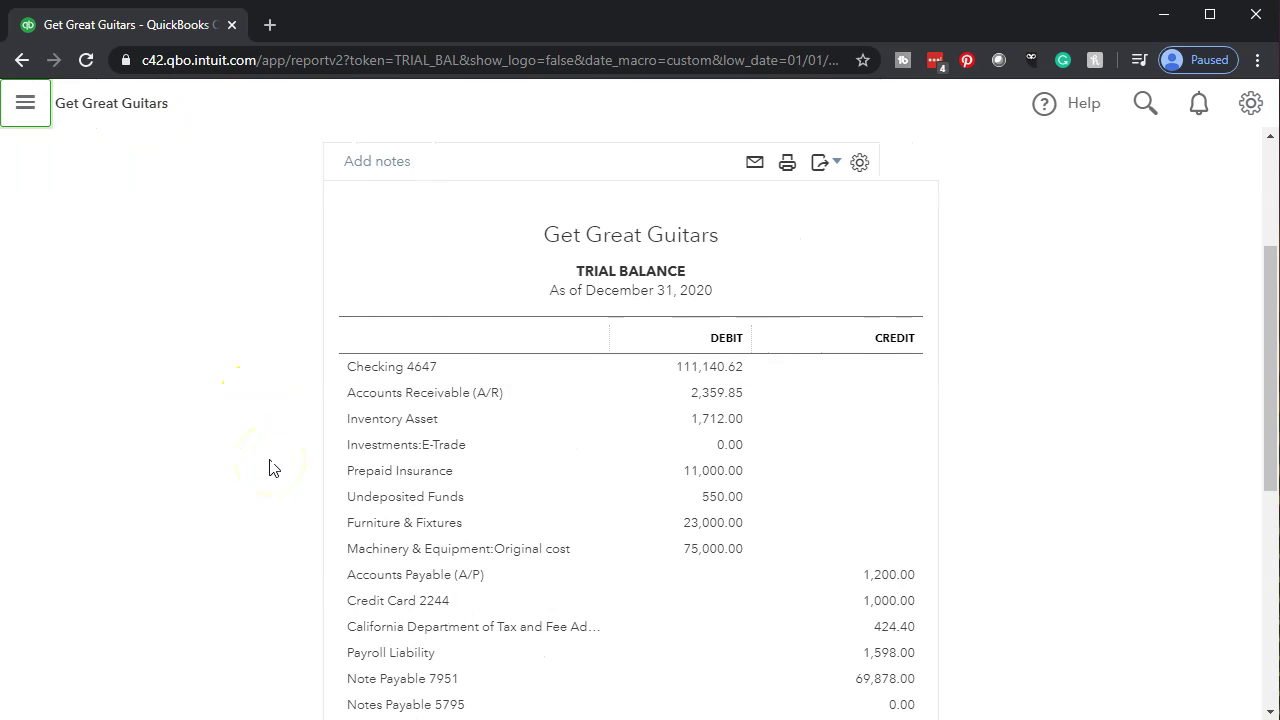
{"action": "key", "text": "ctrl+plus"}
{"action": "key", "text": "ctrl+plus"}
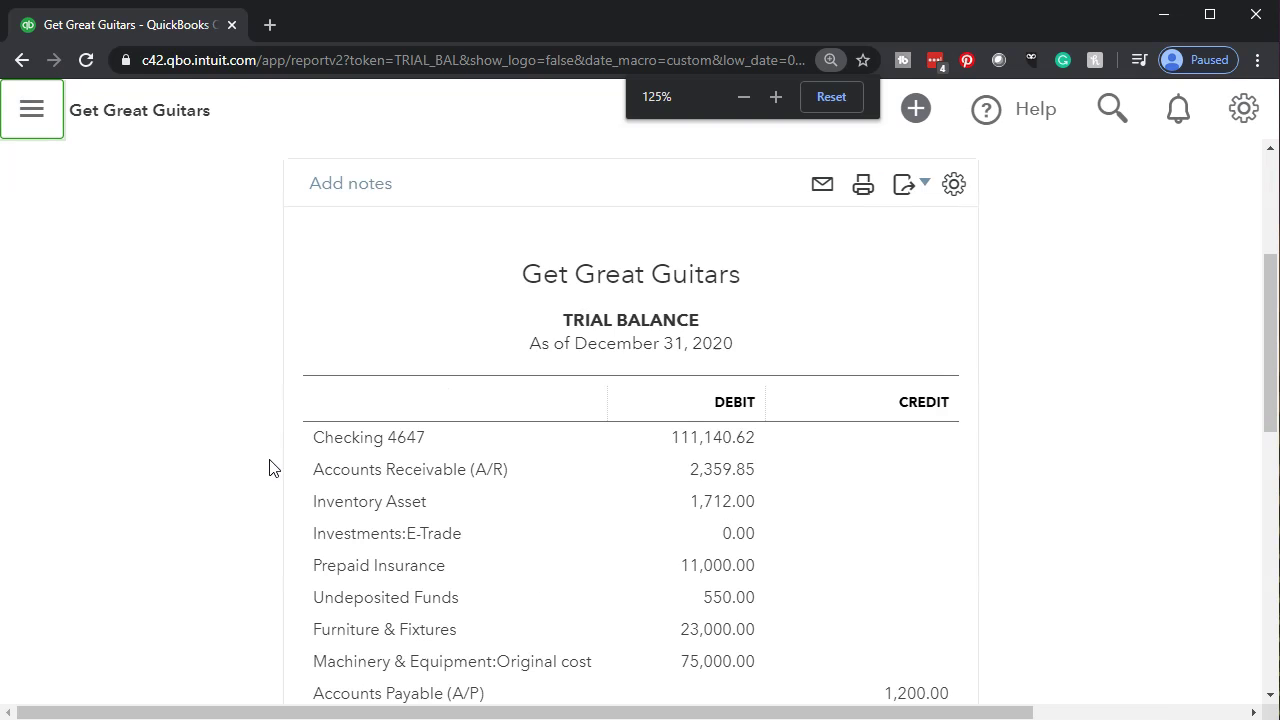
{"action": "scroll", "coordinate": [400, 450], "scroll_direction": "down", "scroll_amount": 1}
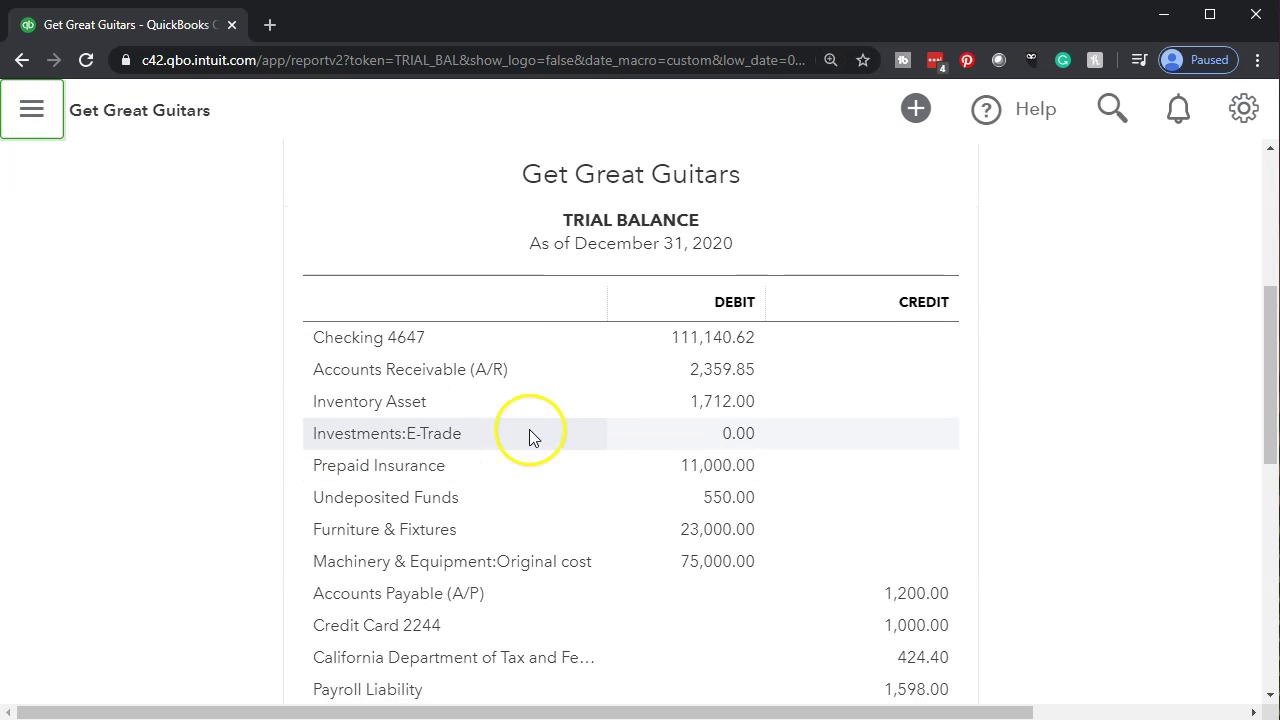
Drill into the Checking 4647 balance, view the Fender bill payment dated 02/21/2020, and close it
{"action": "left_click", "coordinate": [683, 342]}
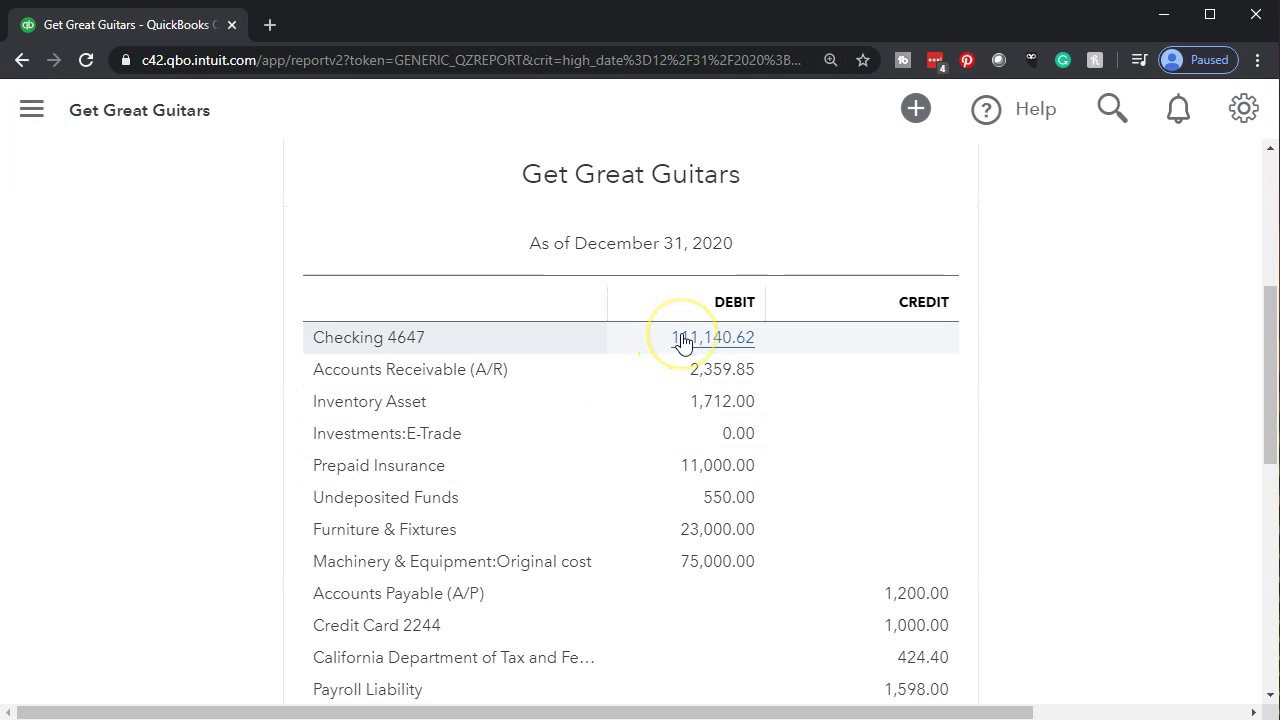
{"action": "scroll", "coordinate": [466, 414], "scroll_direction": "down", "scroll_amount": 10}
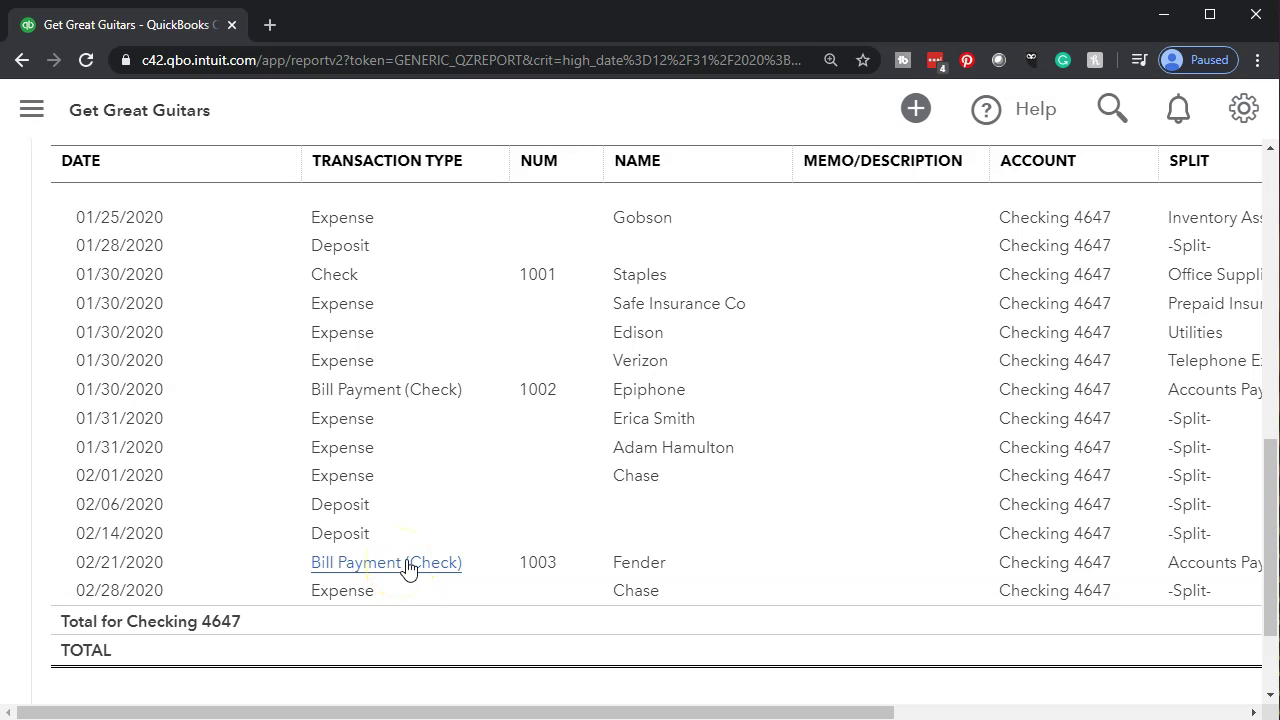
{"action": "left_click_drag", "start_coordinate": [549, 711], "coordinate": [971, 710]}
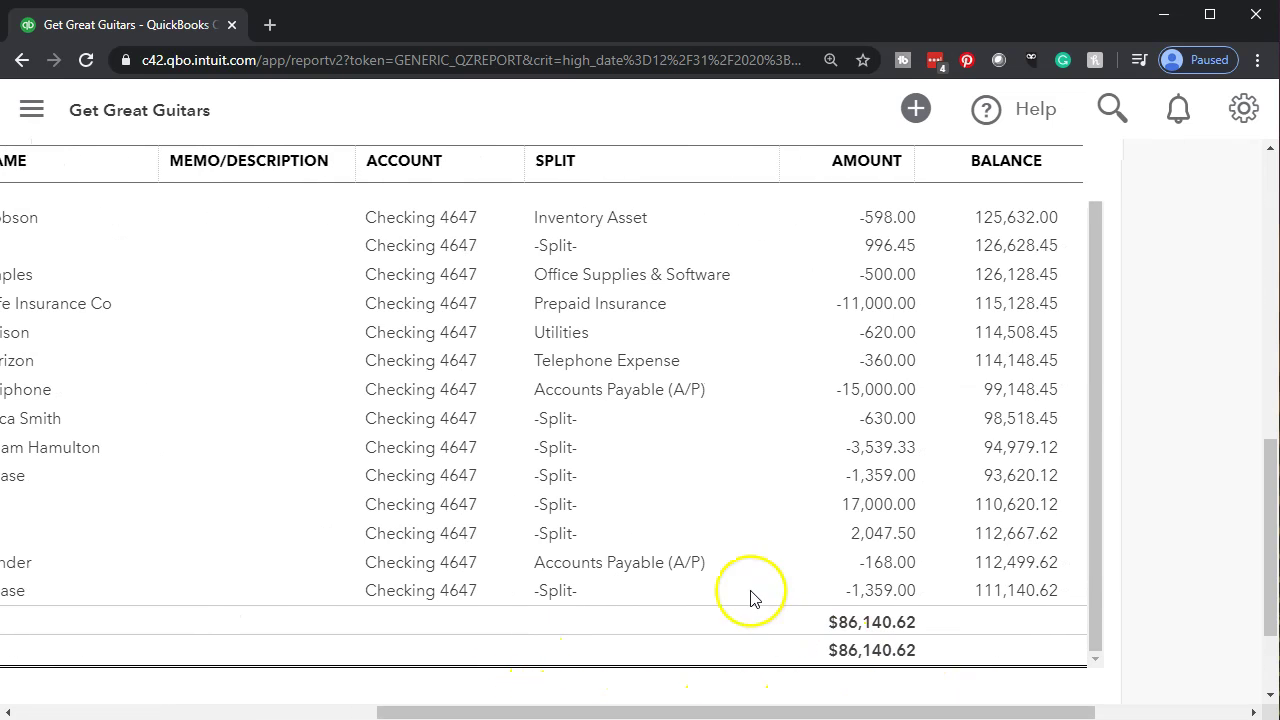
{"action": "left_click", "coordinate": [900, 564]}
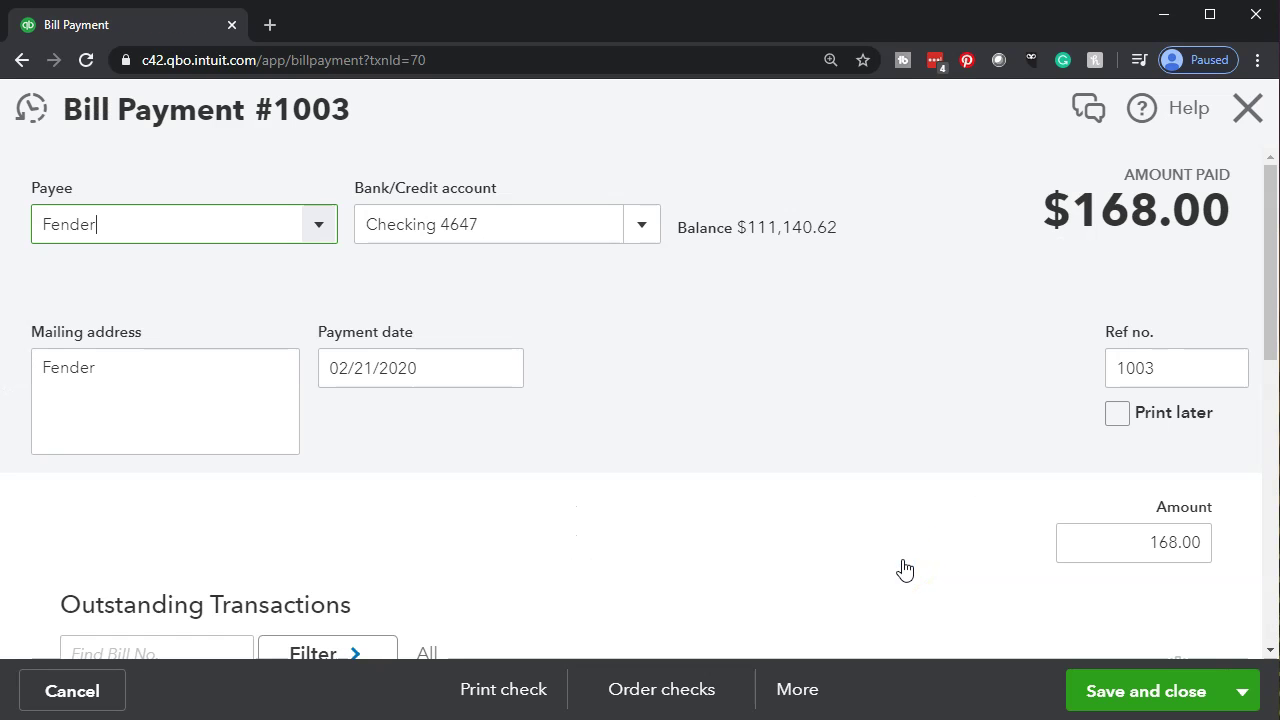
{"action": "left_click", "coordinate": [1233, 114]}
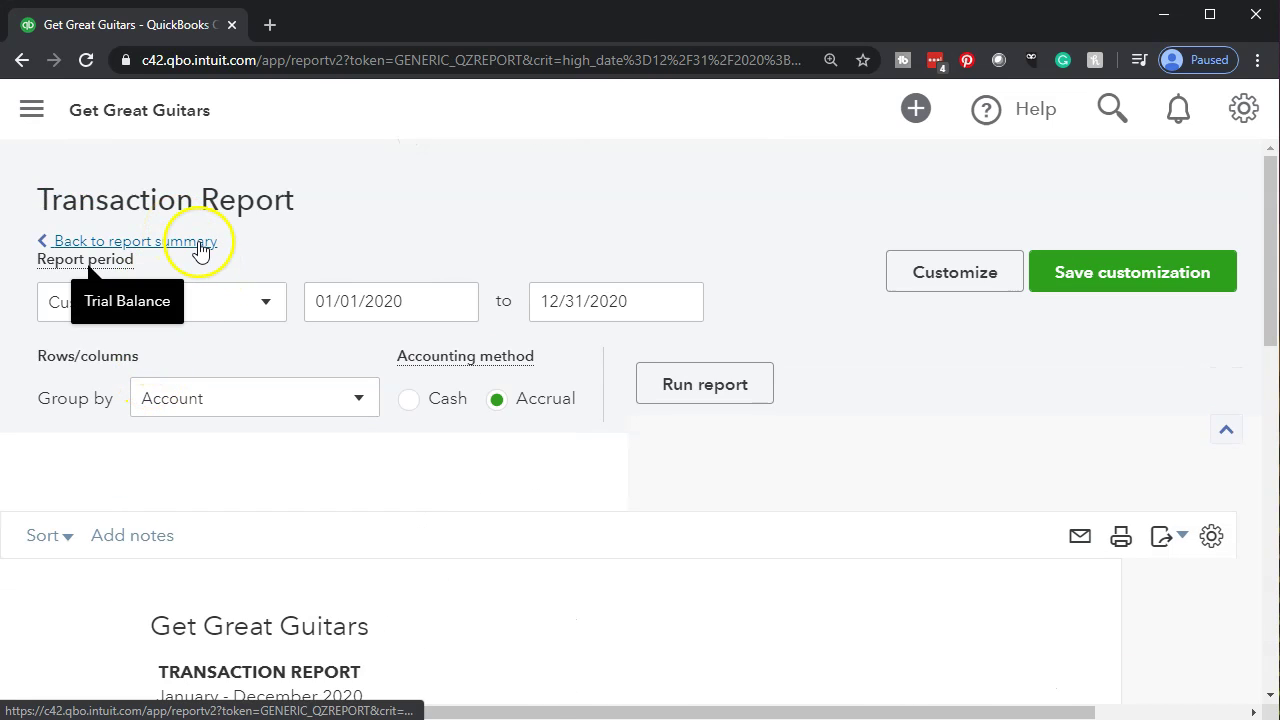
Return to the trial balance and drill into Accounts Payable (A/P) to examine its transactions, amounts and balances
{"action": "left_click", "coordinate": [200, 250]}
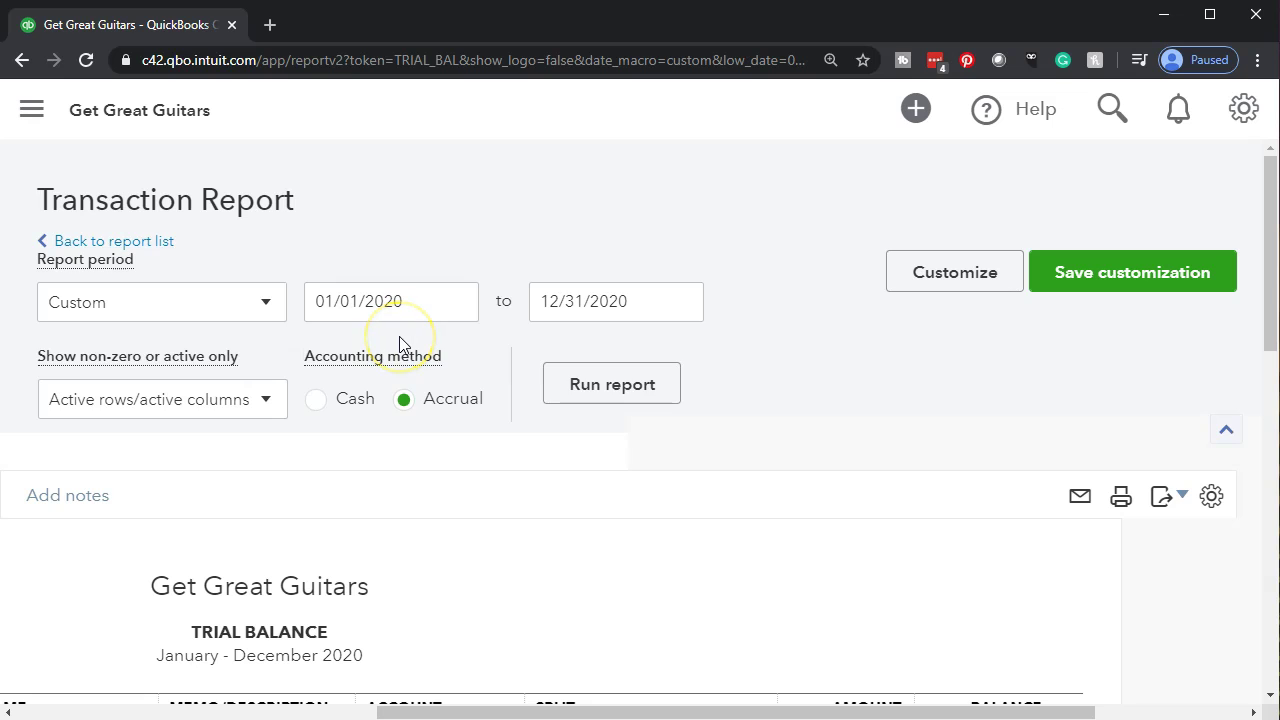
{"action": "scroll", "coordinate": [399, 336], "scroll_direction": "down", "scroll_amount": 4}
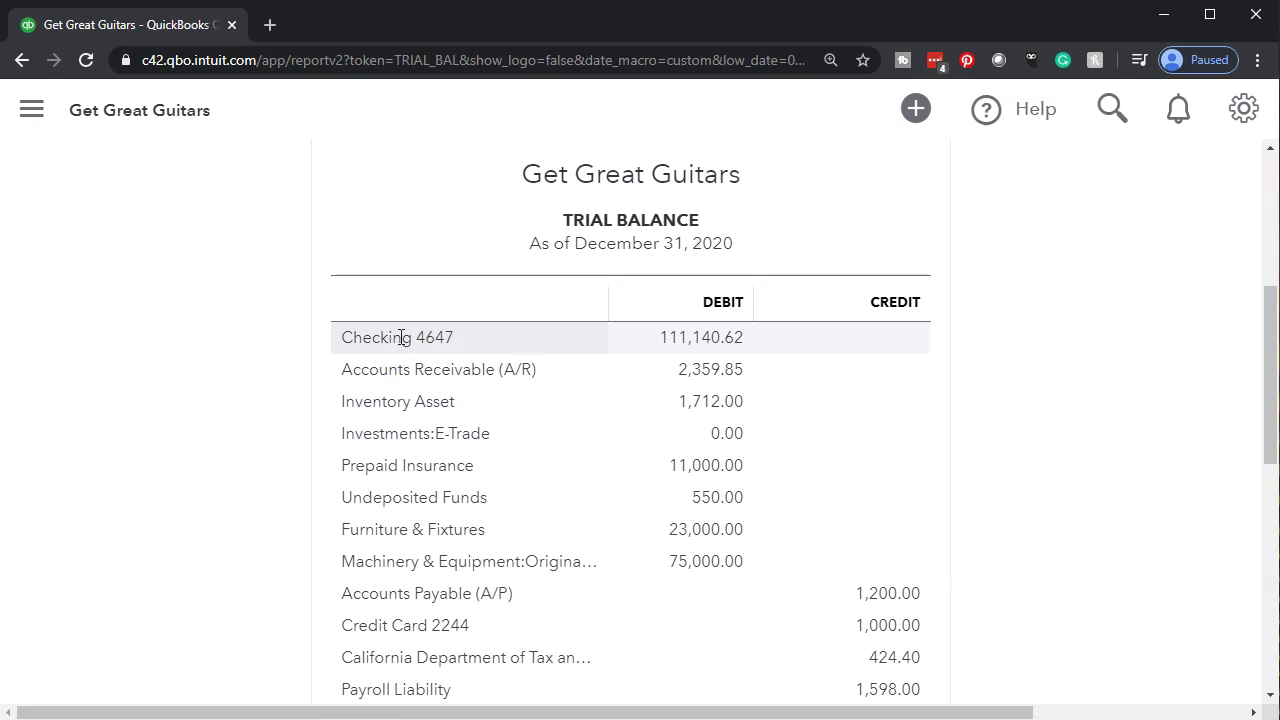
{"action": "scroll", "coordinate": [323, 491], "scroll_direction": "down", "scroll_amount": 2}
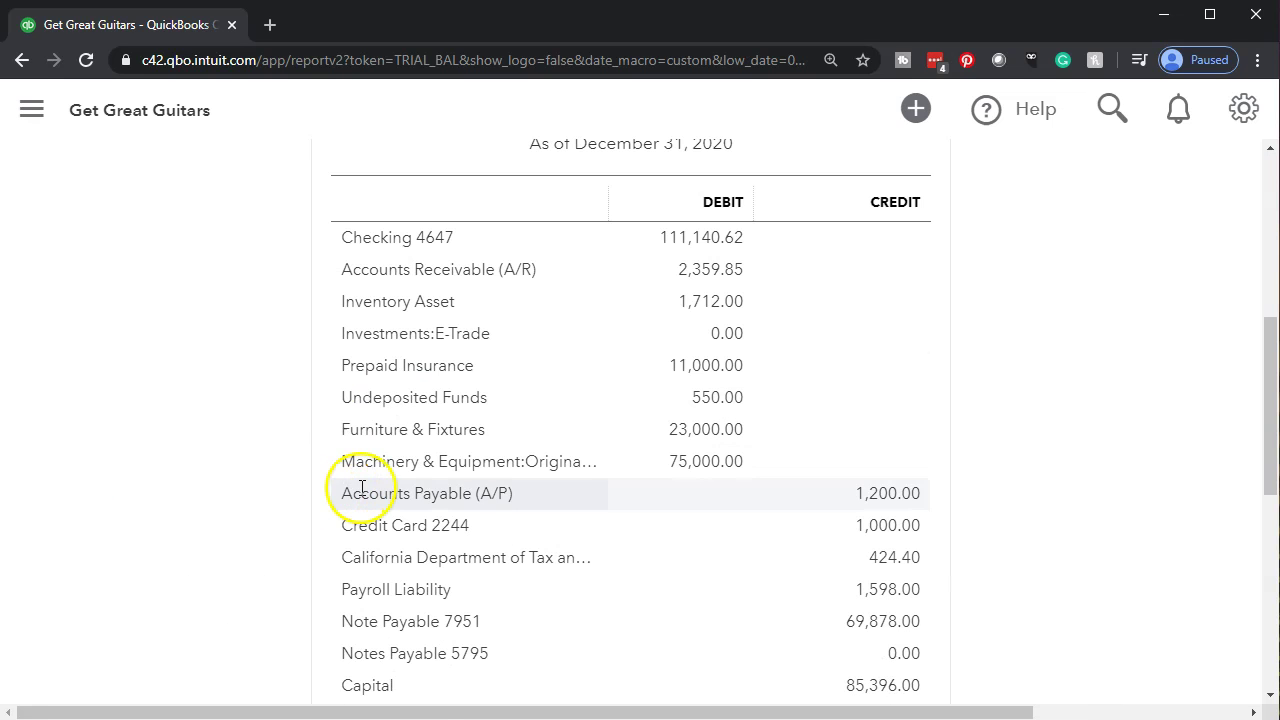
{"action": "left_click", "coordinate": [890, 495]}
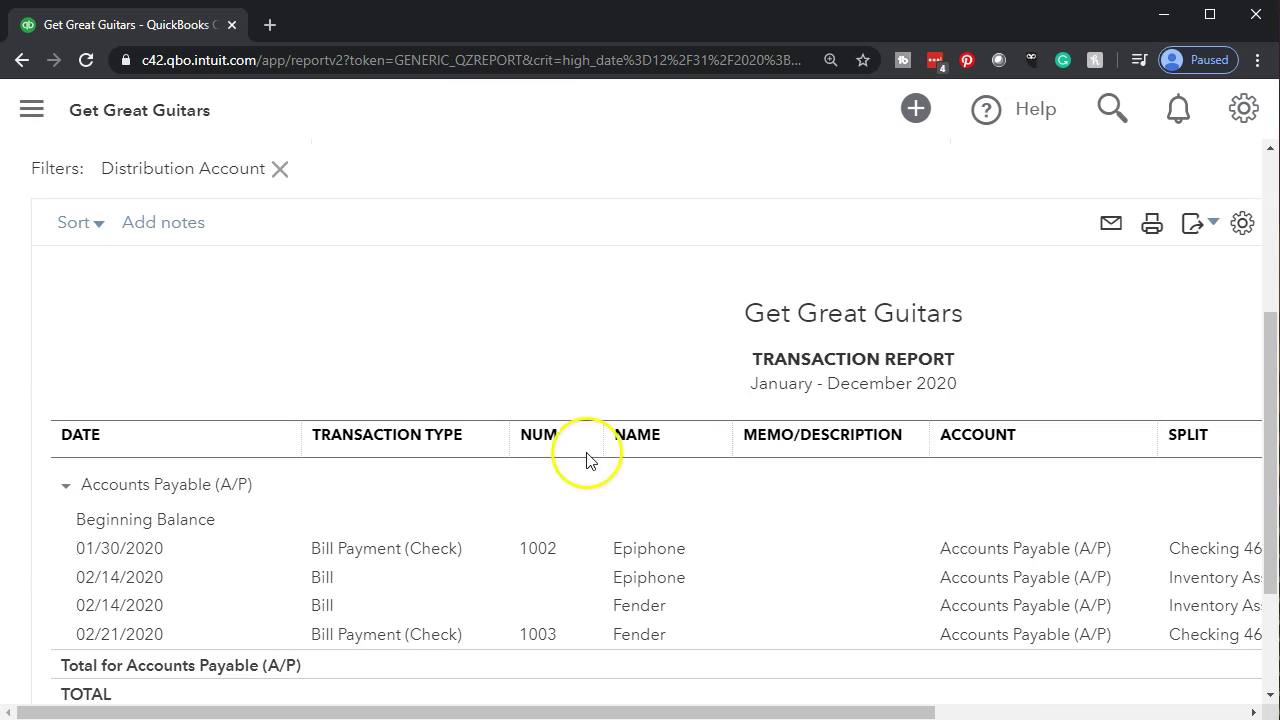
{"action": "scroll", "coordinate": [420, 646], "scroll_direction": "down", "scroll_amount": 2}
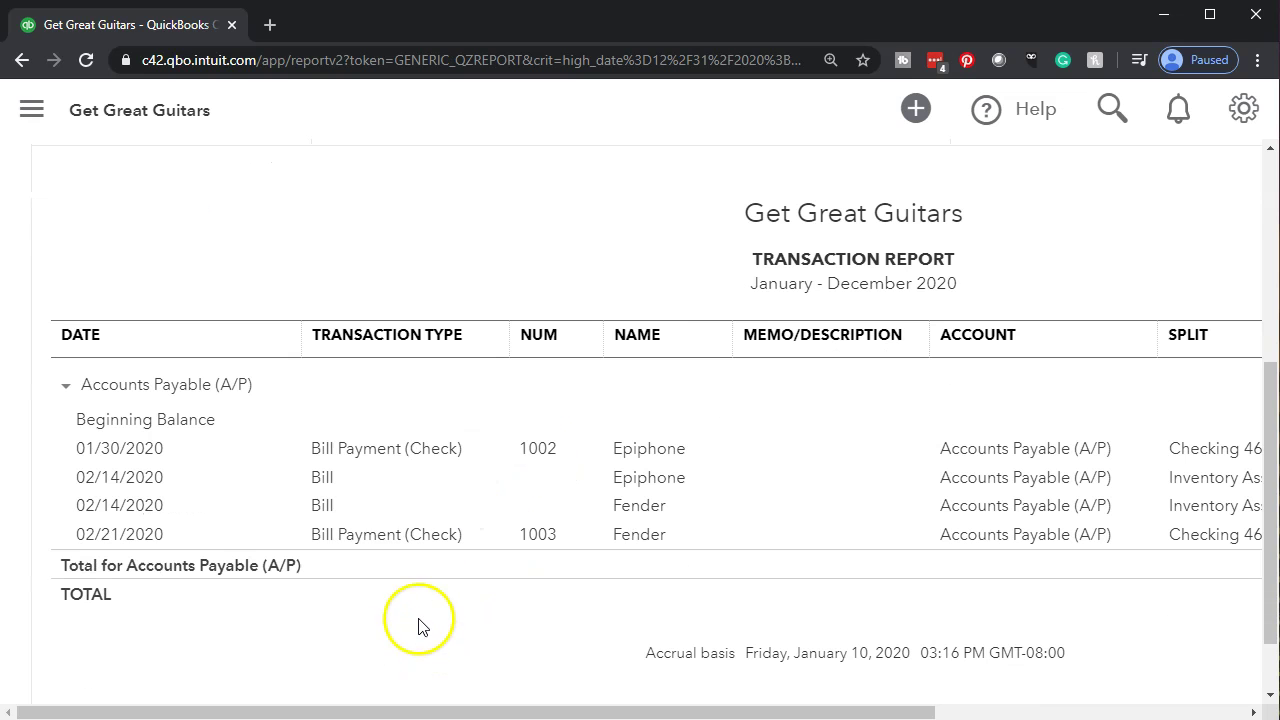
{"action": "left_click_drag", "start_coordinate": [457, 710], "coordinate": [712, 710]}
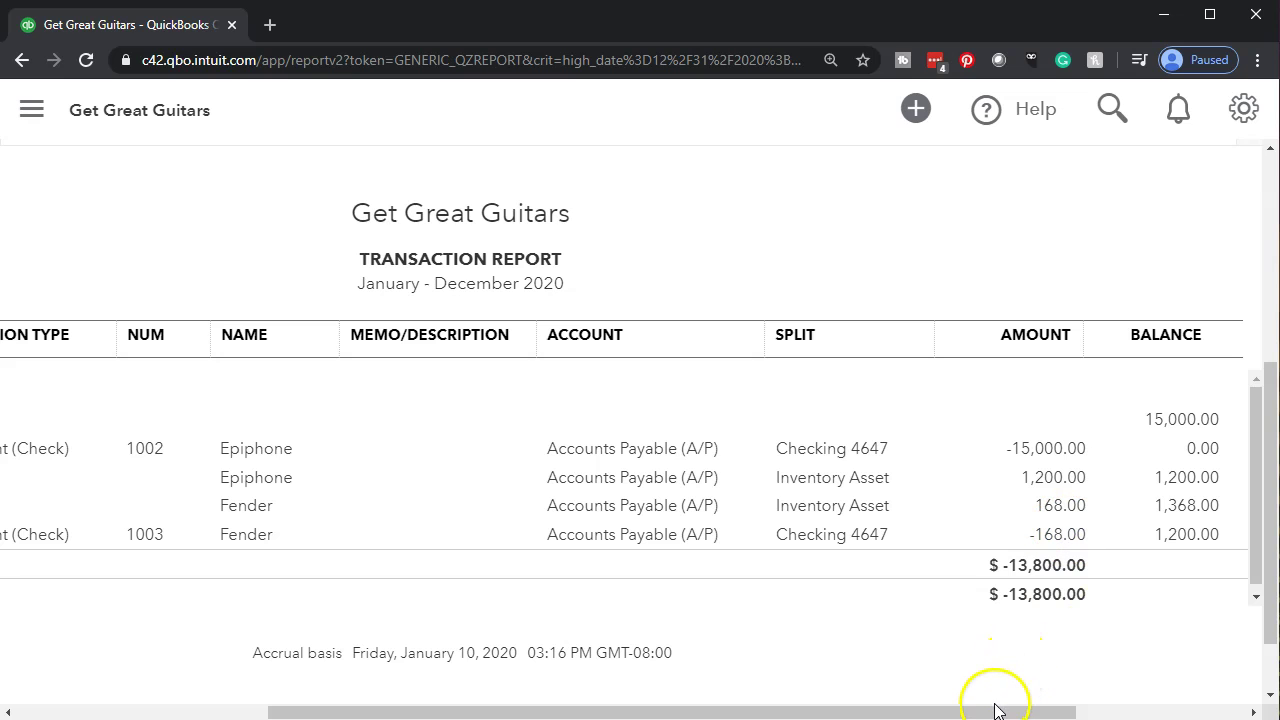
Check the dates and transaction types in the Accounts Payable (A/P) transaction report and return to the trial balance
{"action": "left_click_drag", "start_coordinate": [991, 712], "coordinate": [656, 715]}
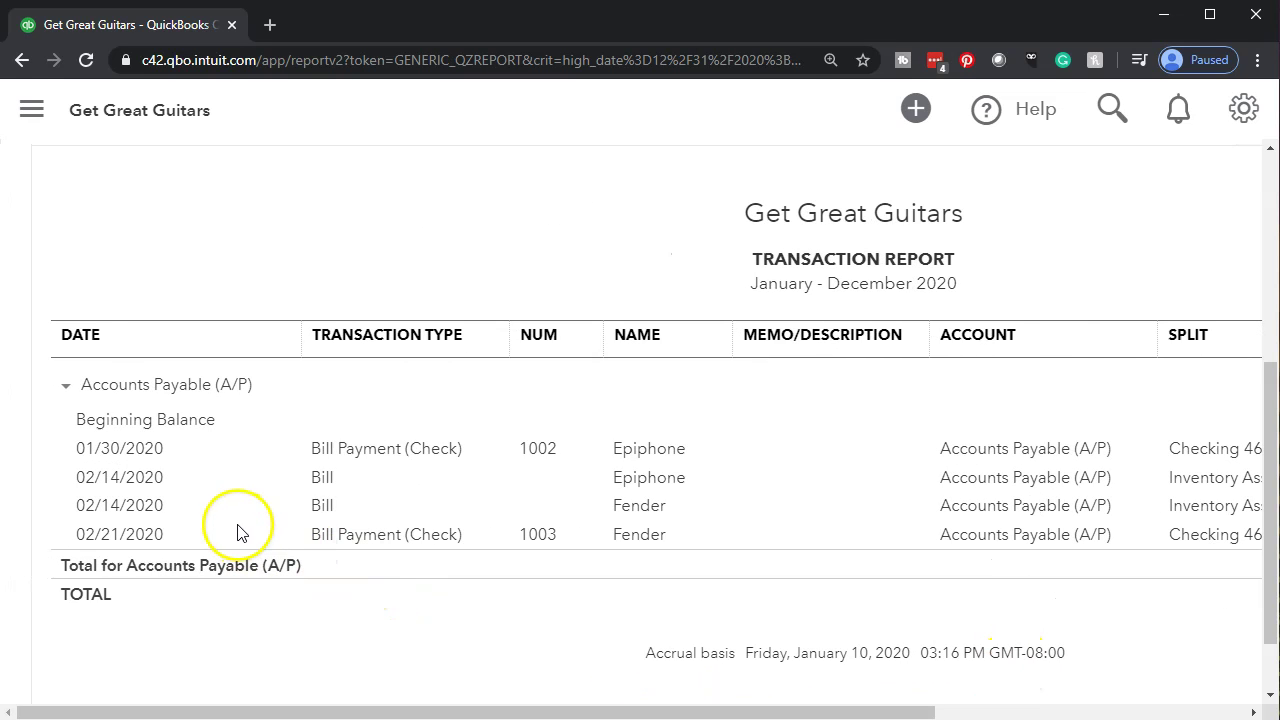
{"action": "scroll", "coordinate": [160, 489], "scroll_direction": "up", "scroll_amount": 3}
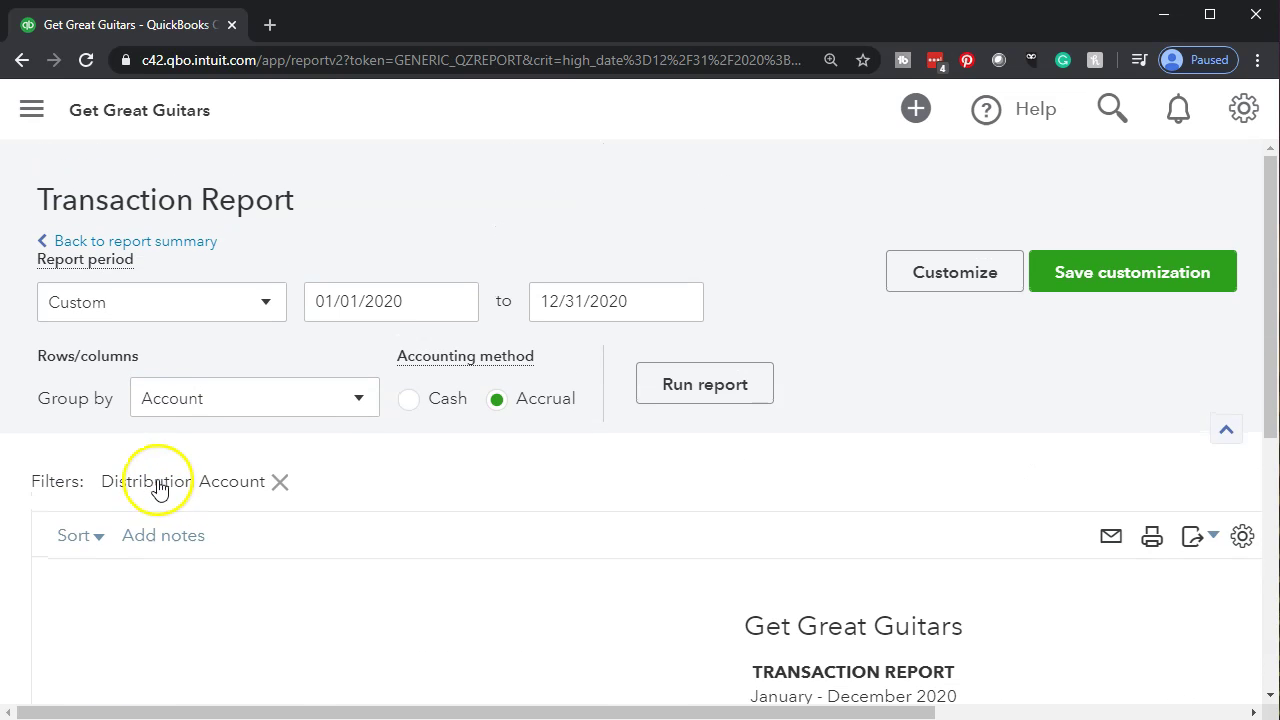
{"action": "left_click", "coordinate": [133, 243]}
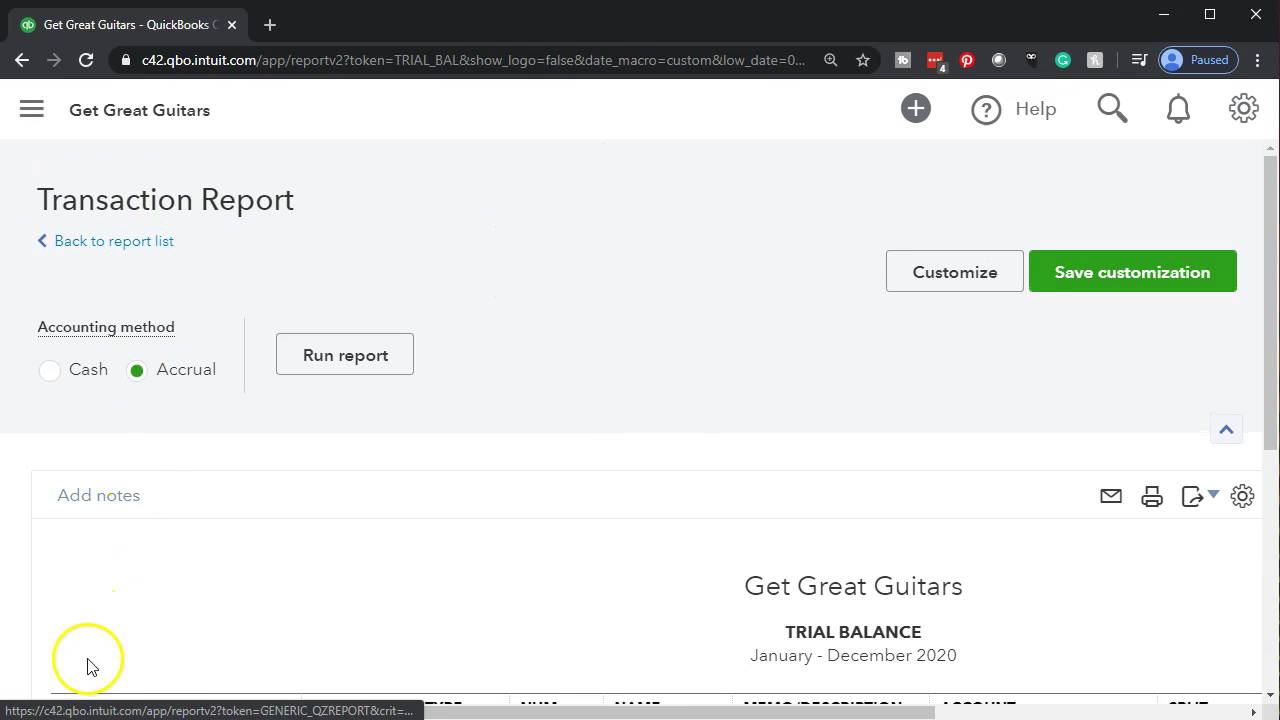
{"action": "scroll", "coordinate": [234, 468], "scroll_direction": "down", "scroll_amount": 5}
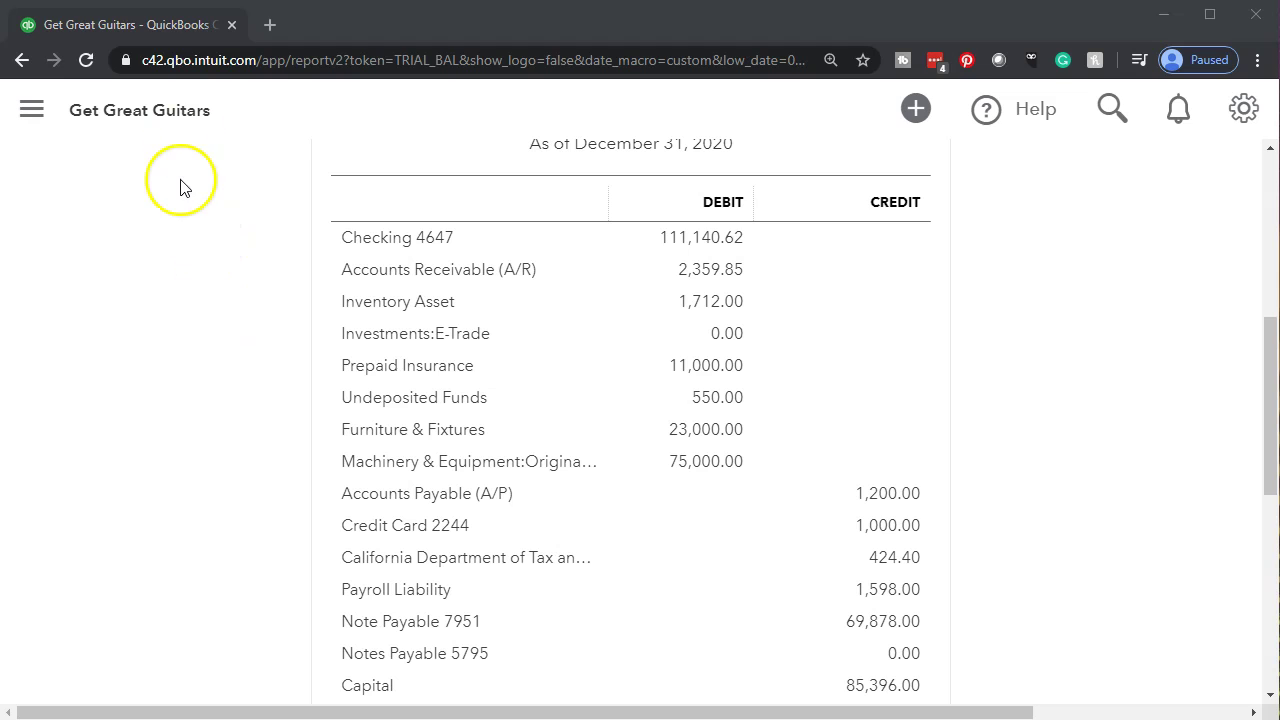
Duplicate the browser tab holding the trial balance and go back to the original tab
{"action": "right_click", "coordinate": [165, 27]}
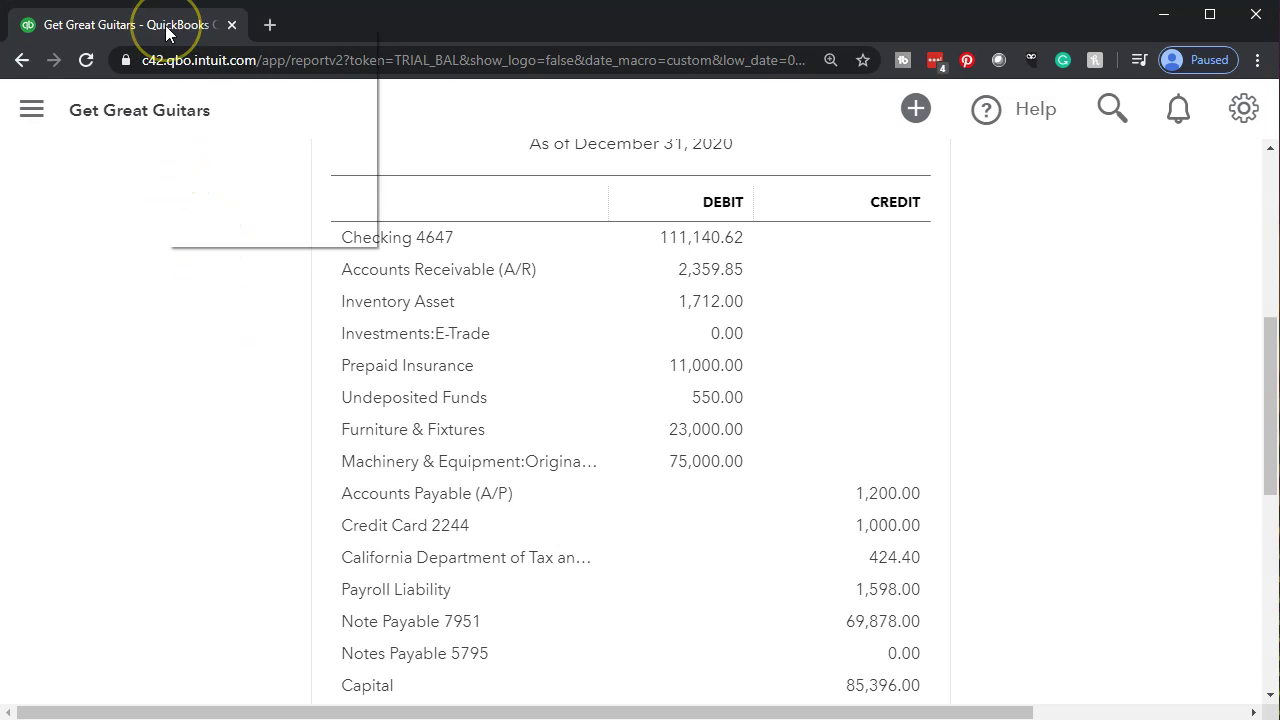
{"action": "left_click", "coordinate": [202, 100]}
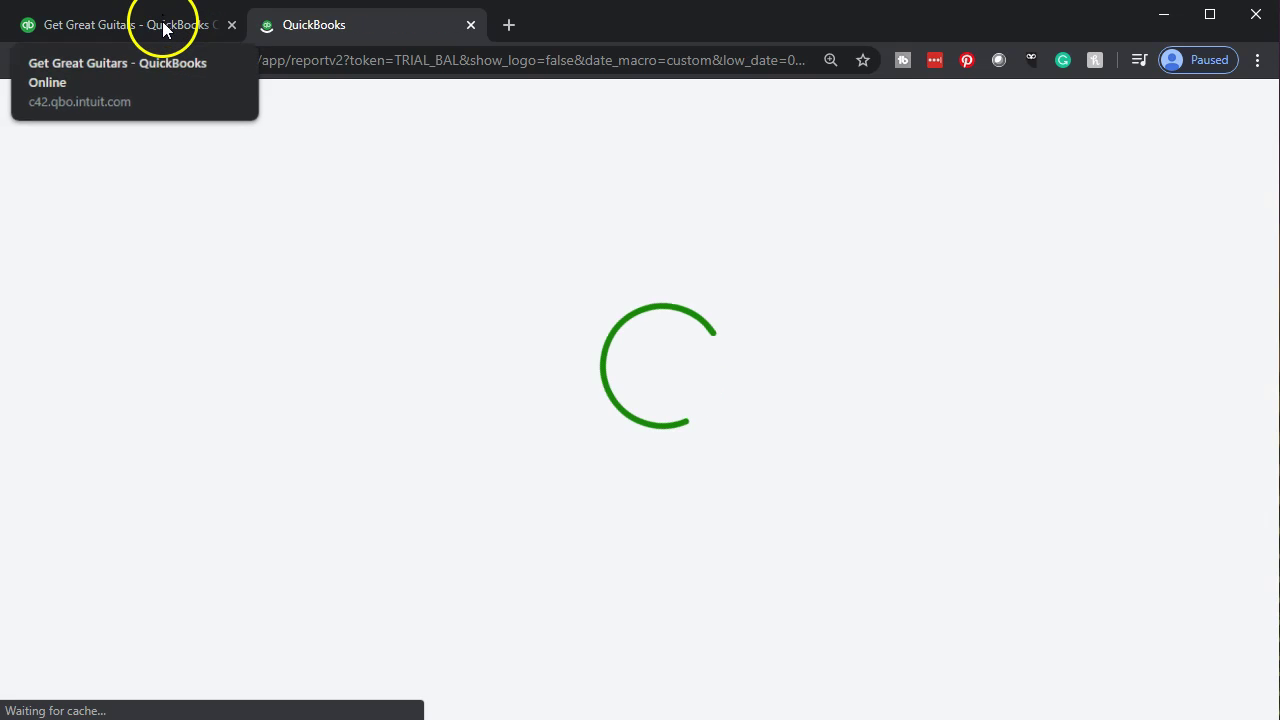
{"action": "left_click", "coordinate": [165, 25]}
Show the side navigation, reduce the page zoom to 100% and open the Reports list in the original tab
{"action": "left_click", "coordinate": [31, 108]}
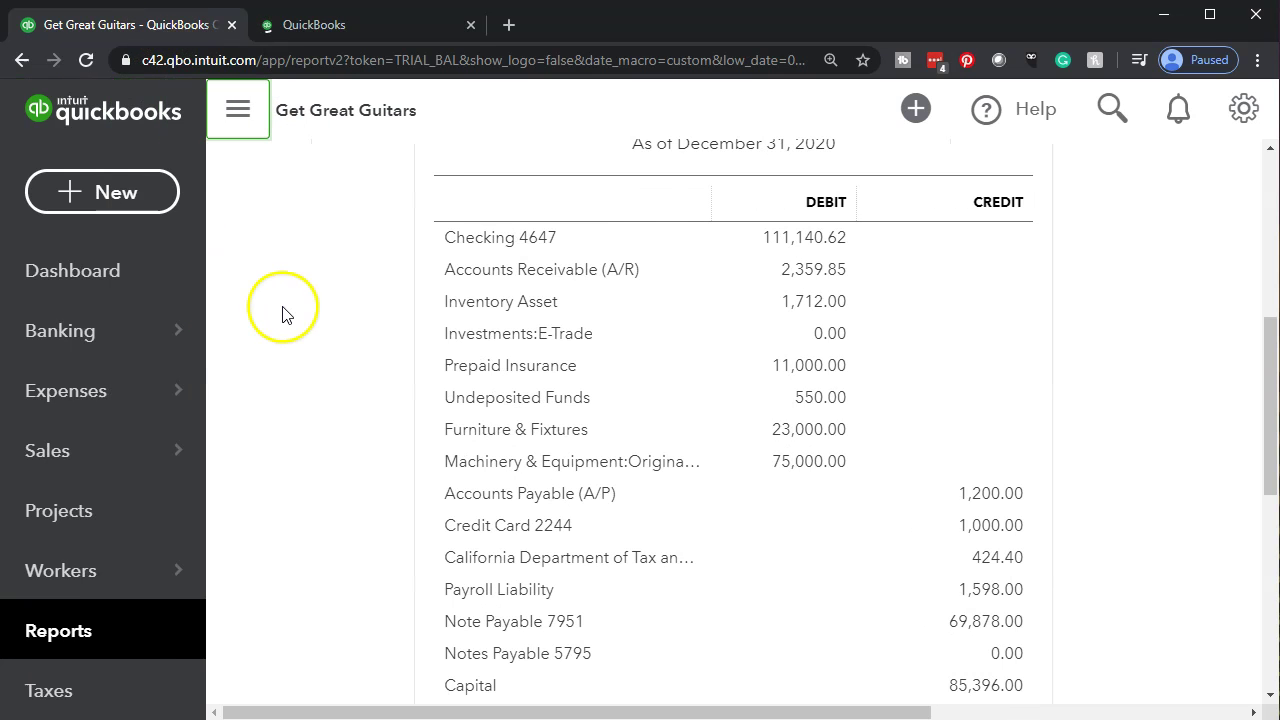
{"action": "key", "text": "ctrl+minus"}
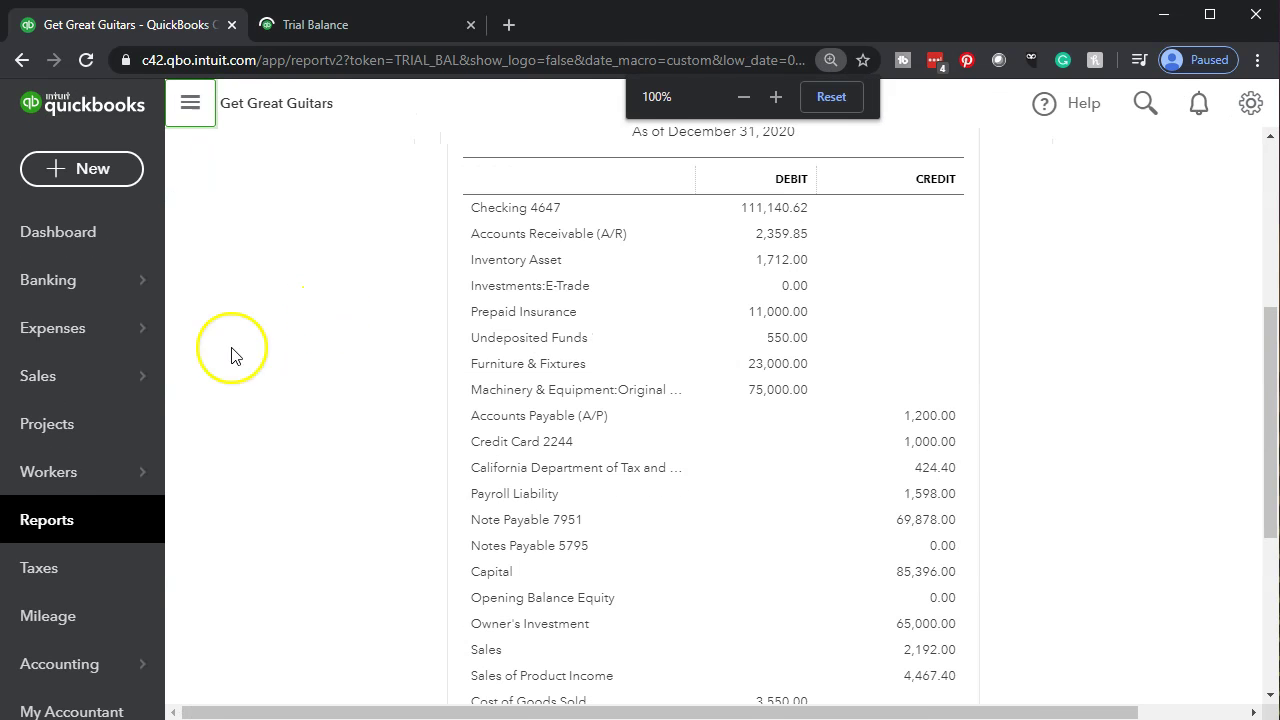
{"action": "left_click", "coordinate": [75, 535]}
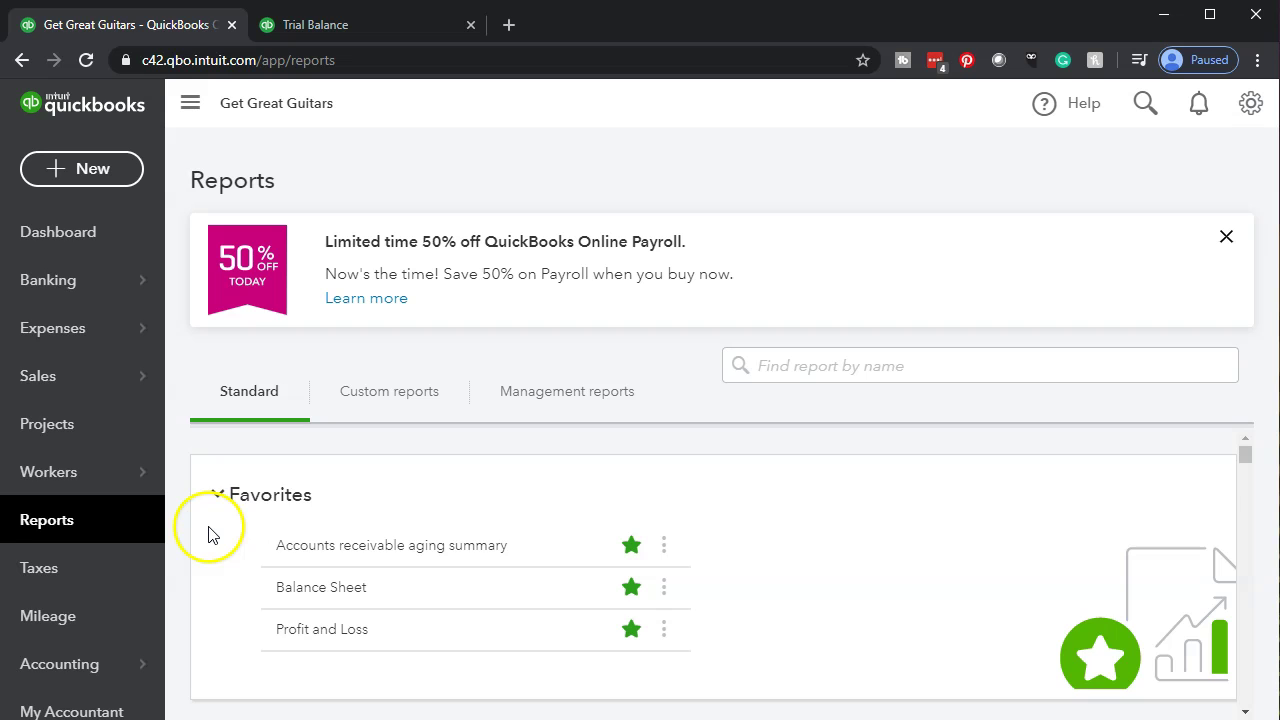
Find the "What you owe" section of the standard reports and open the Vendor Balance Detail report
{"action": "scroll", "coordinate": [208, 535], "scroll_direction": "down", "scroll_amount": 6}
{"action": "scroll", "coordinate": [209, 537], "scroll_direction": "down", "scroll_amount": 10}
{"action": "scroll", "coordinate": [209, 537], "scroll_direction": "down", "scroll_amount": 10}
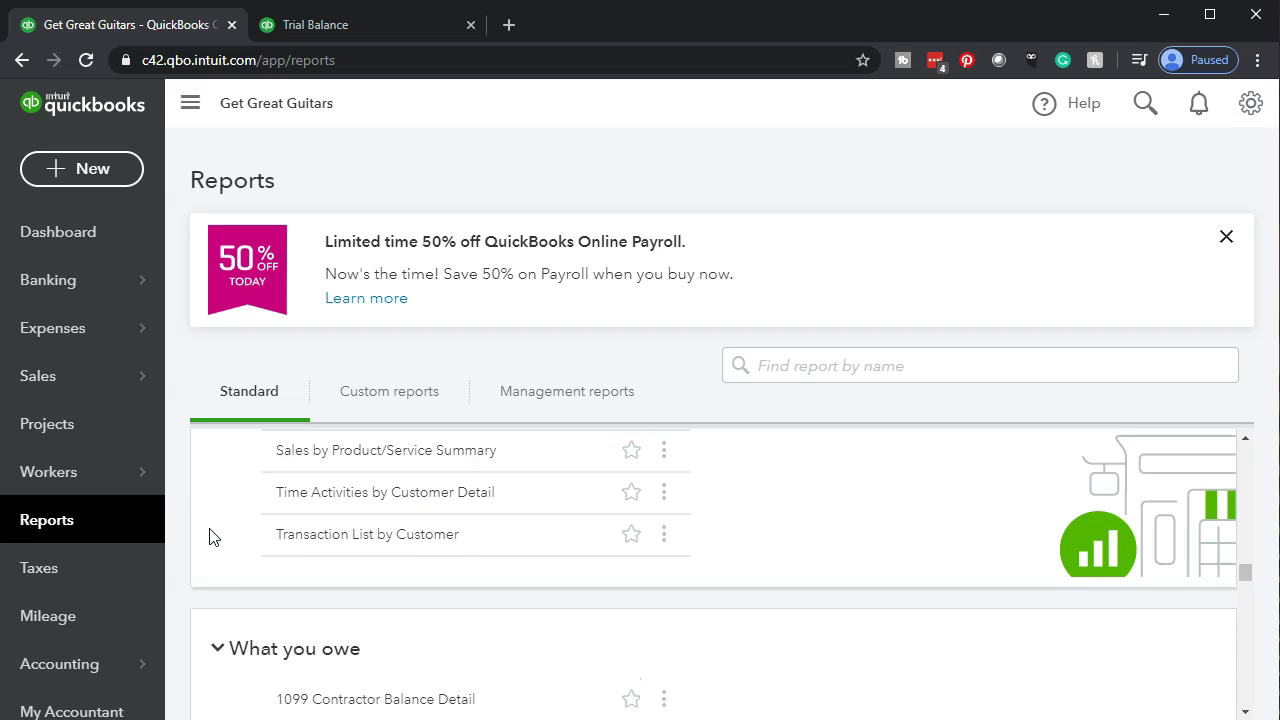
{"action": "scroll", "coordinate": [209, 537], "scroll_direction": "down", "scroll_amount": 2}
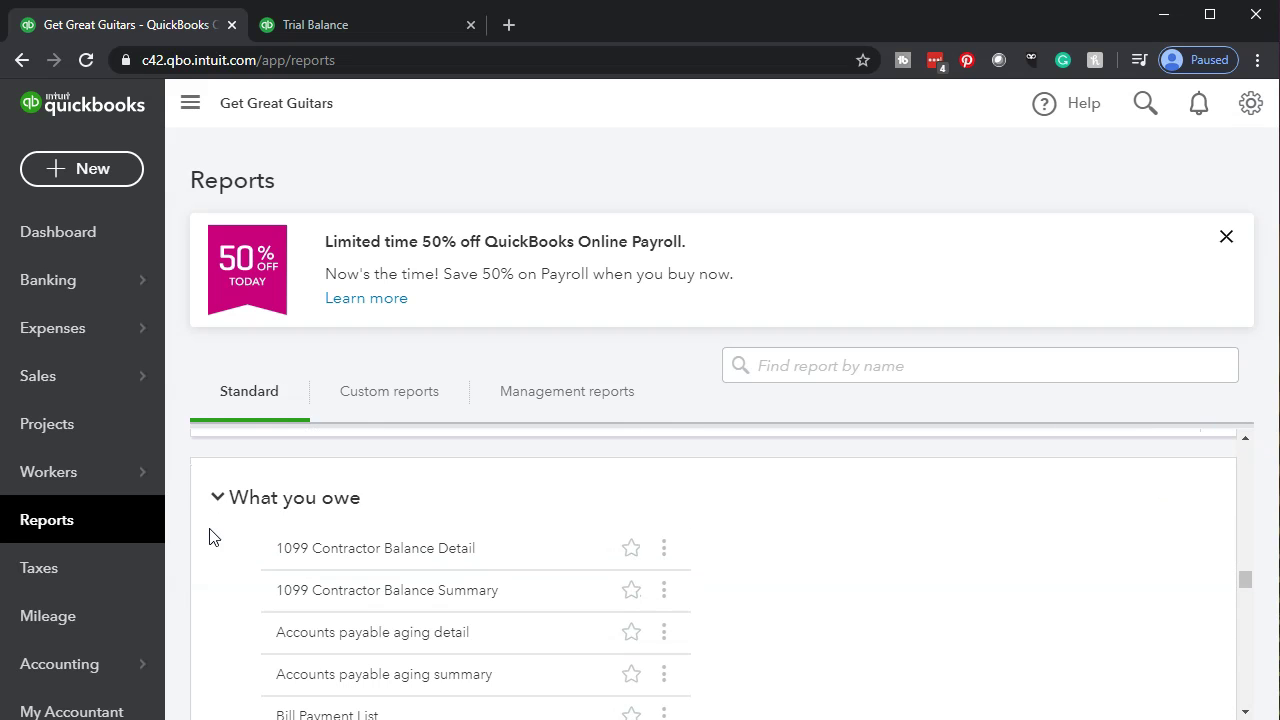
{"action": "scroll", "coordinate": [209, 537], "scroll_direction": "down", "scroll_amount": 1}
{"action": "scroll", "coordinate": [209, 537], "scroll_direction": "down", "scroll_amount": 2}
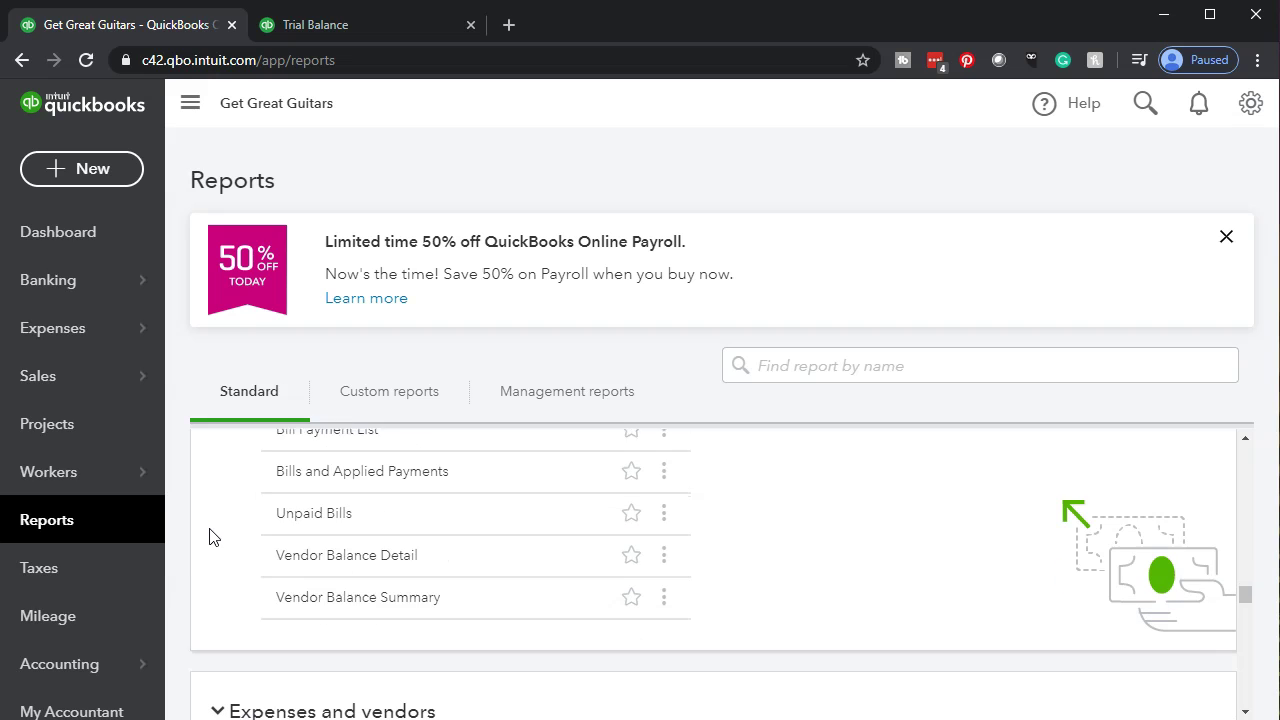
{"action": "left_click", "coordinate": [354, 549]}
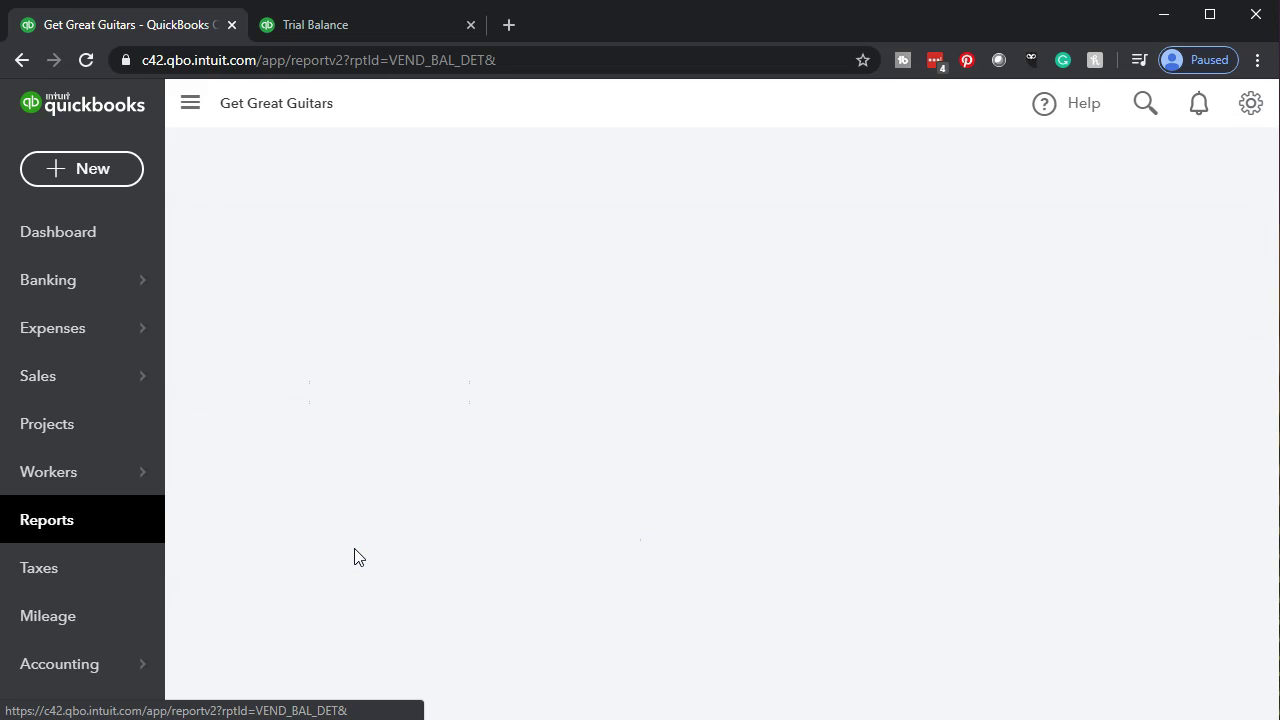
{"action": "left_click", "coordinate": [381, 556]}
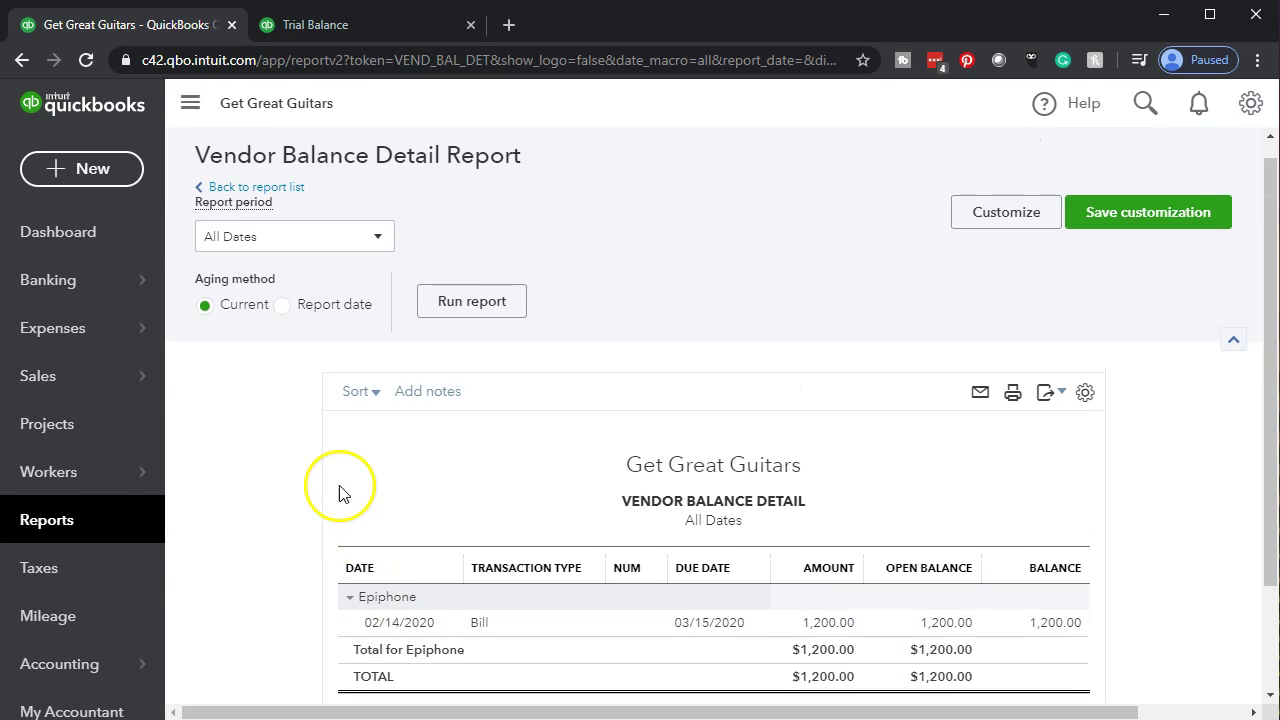
Hide the side navigation and enlarge the page to read the Vendor Balance Detail rows and total
{"action": "left_click", "coordinate": [190, 103]}
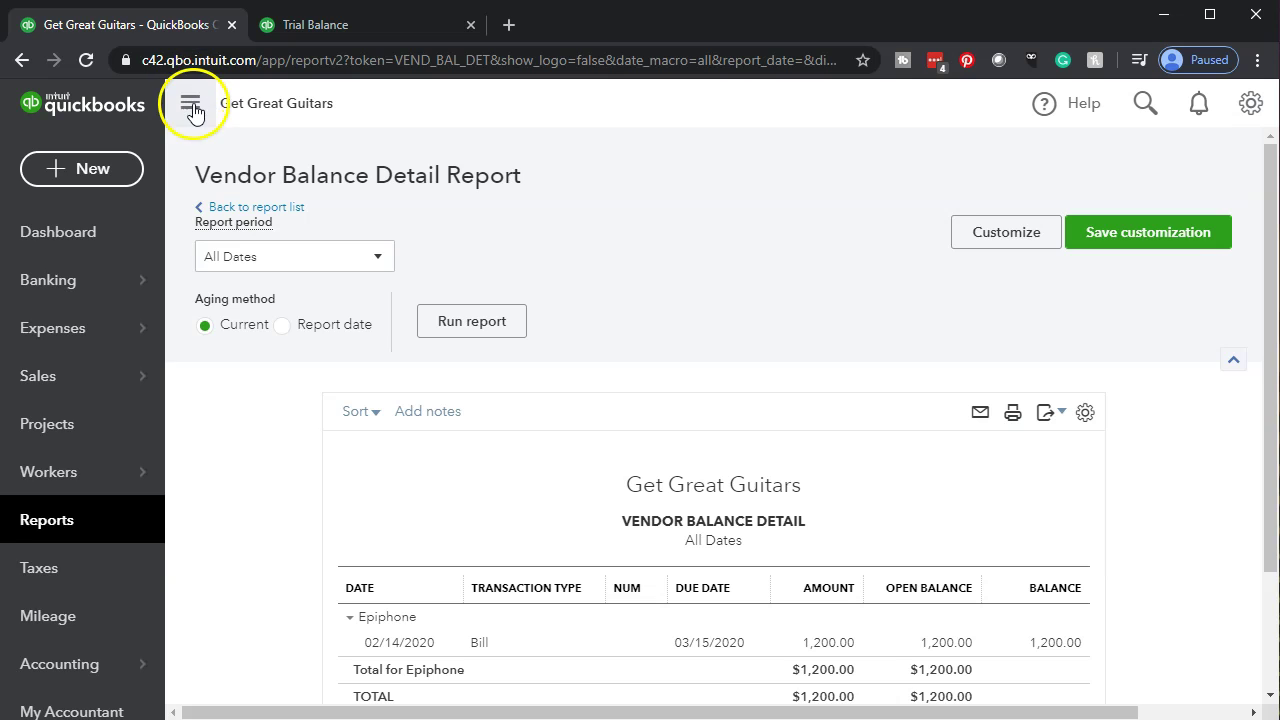
{"action": "key", "text": "ctrl+plus"}
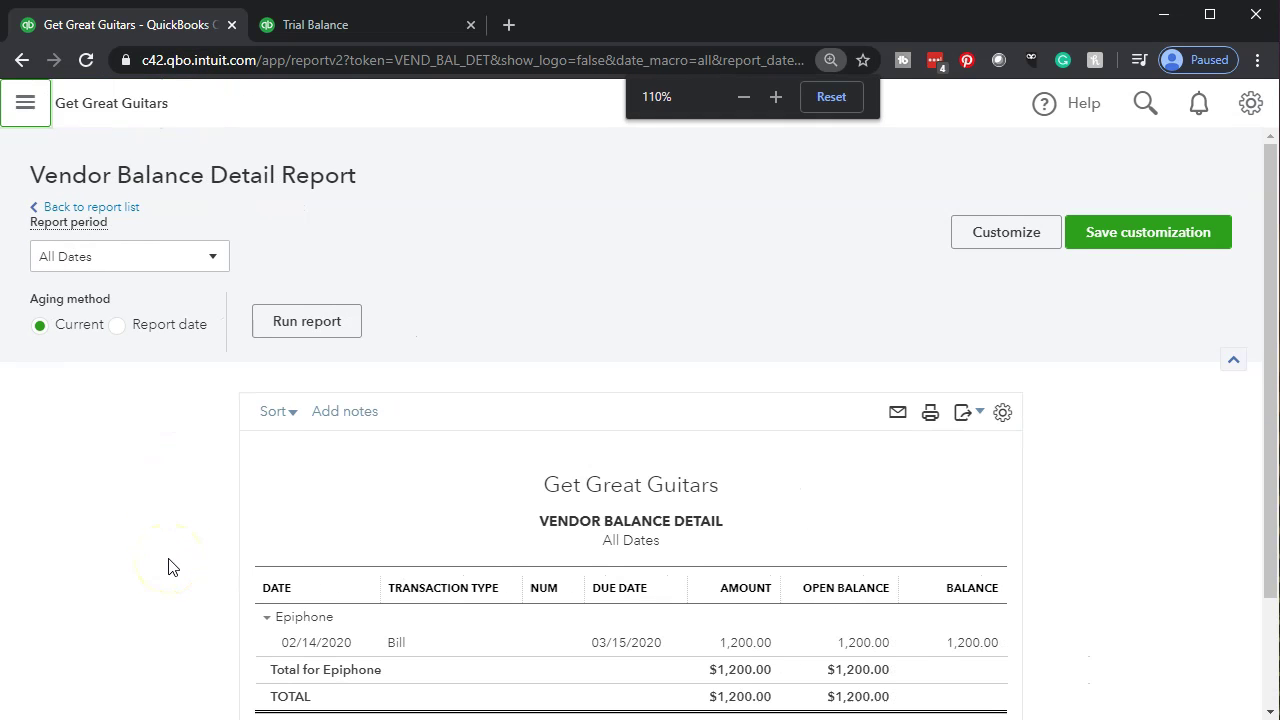
{"action": "scroll", "coordinate": [166, 563], "scroll_direction": "down", "scroll_amount": 3}
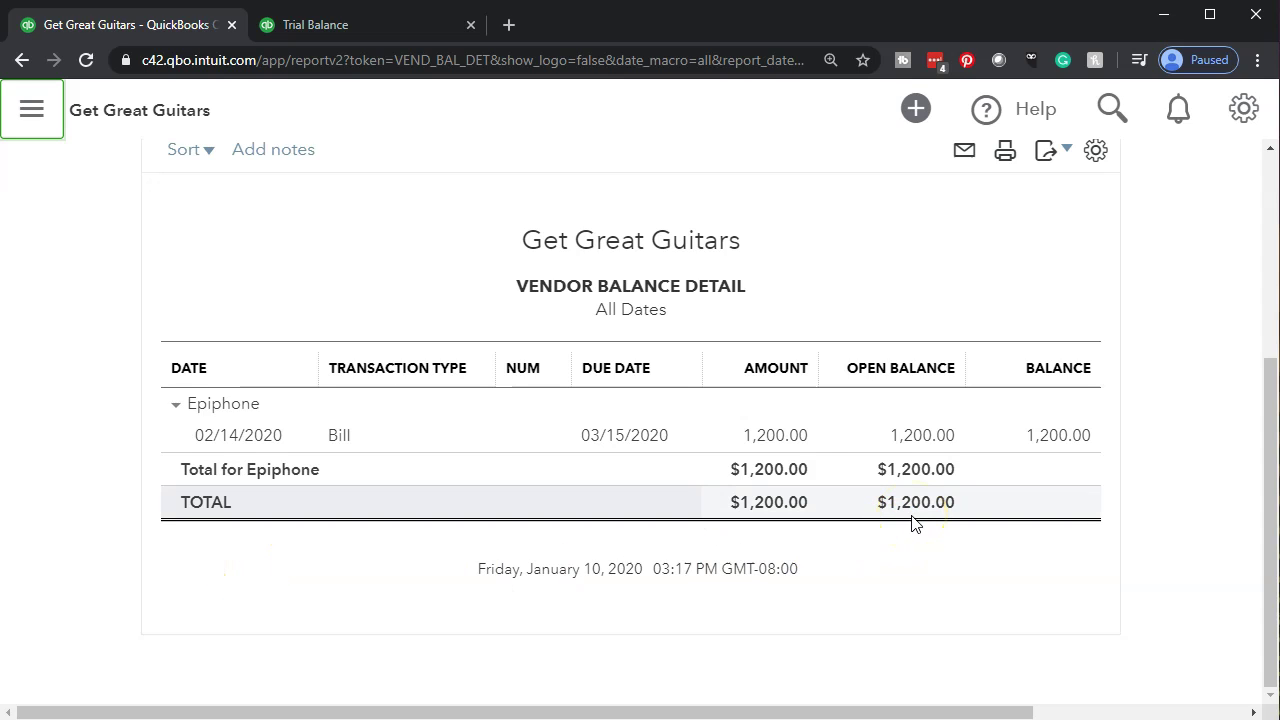
Compare the vendor balance total with Accounts Payable (A/P) on the duplicated trial balance, and return to the Vendor Balance Detail report
{"action": "left_click", "coordinate": [370, 32]}
{"action": "scroll", "coordinate": [149, 487], "scroll_direction": "down", "scroll_amount": 1}
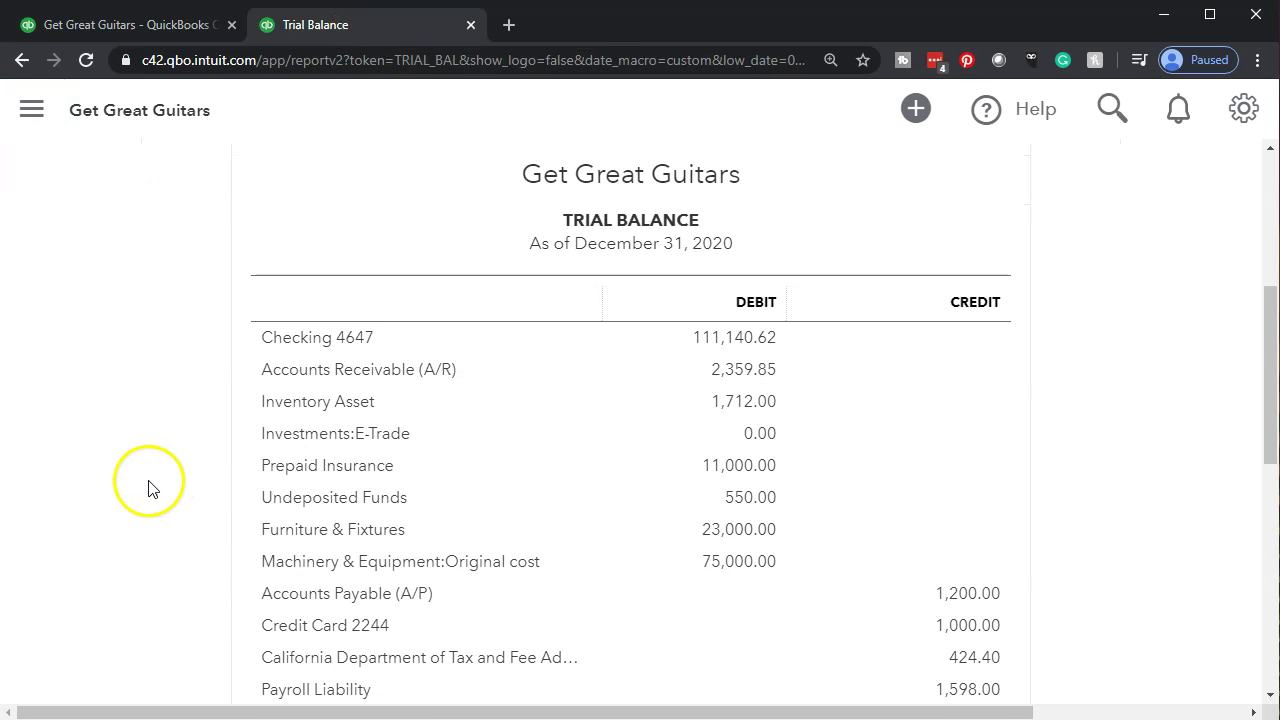
{"action": "scroll", "coordinate": [163, 520], "scroll_direction": "down", "scroll_amount": 1}
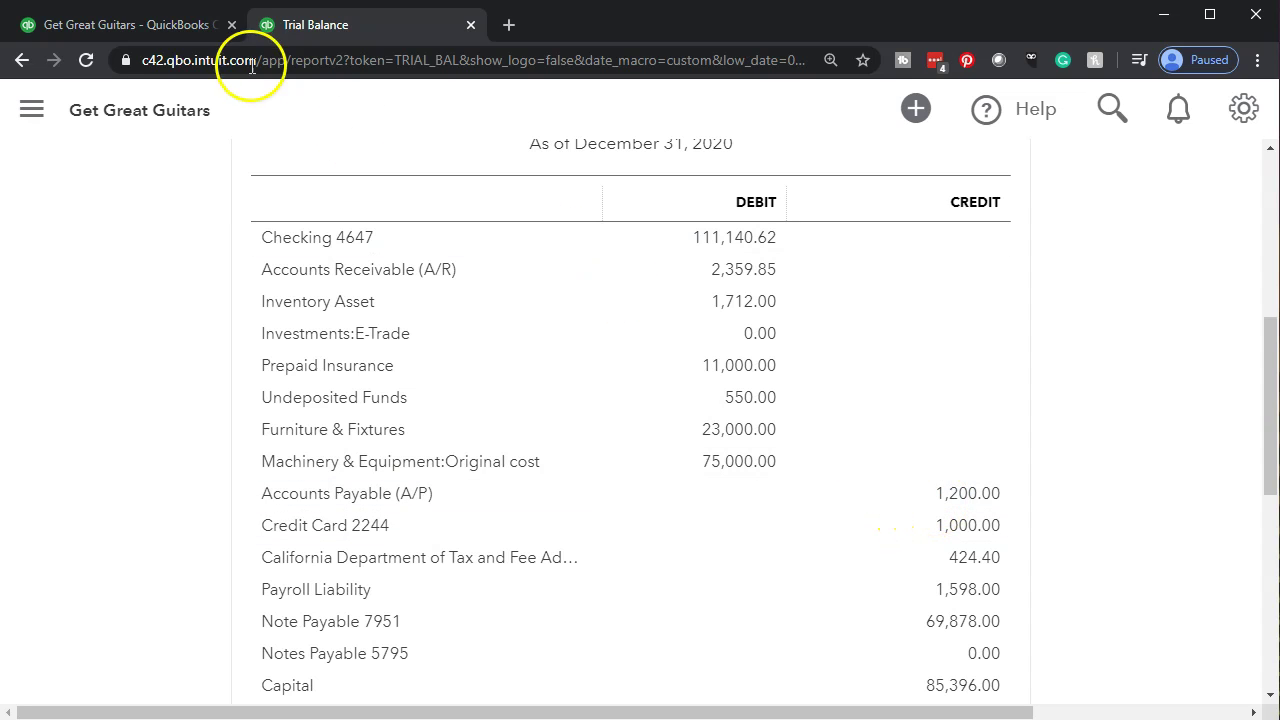
{"action": "left_click", "coordinate": [172, 27]}
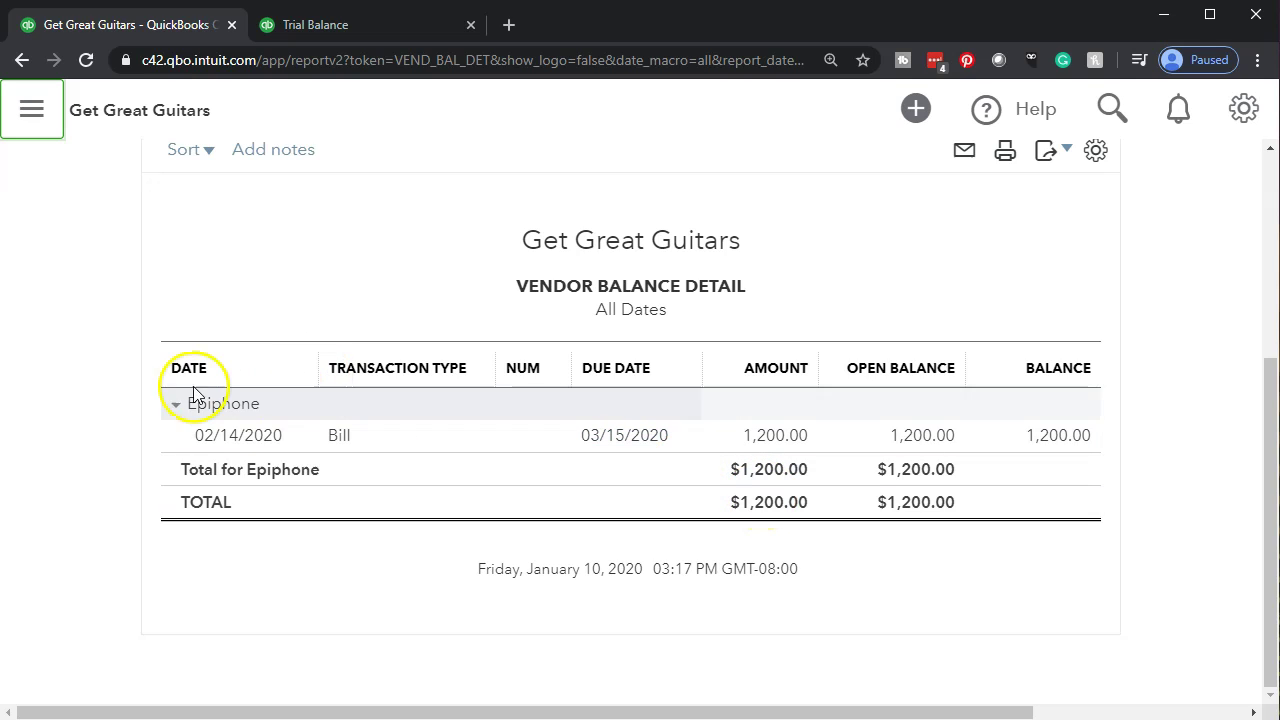
Open the Vendors list with the side navigation shown, and reduce the page zoom to review the vendors' open balances
{"action": "left_click", "coordinate": [34, 112]}
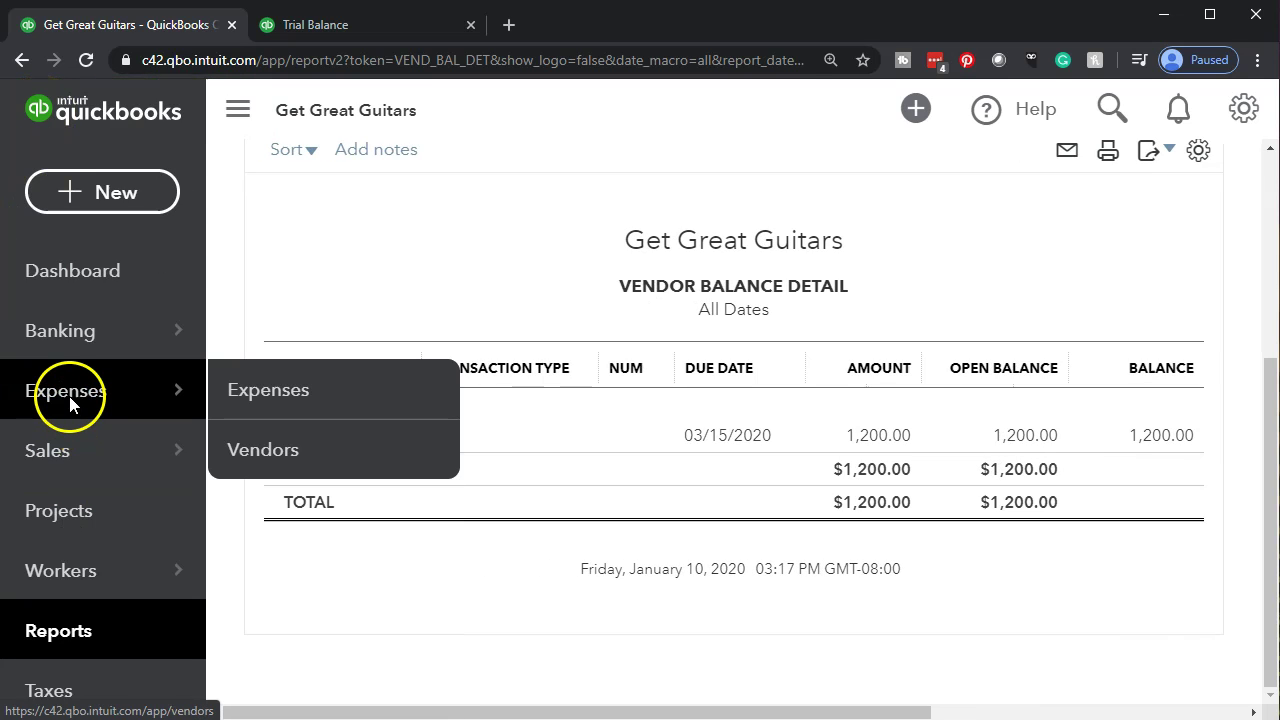
{"action": "left_click", "coordinate": [70, 405]}
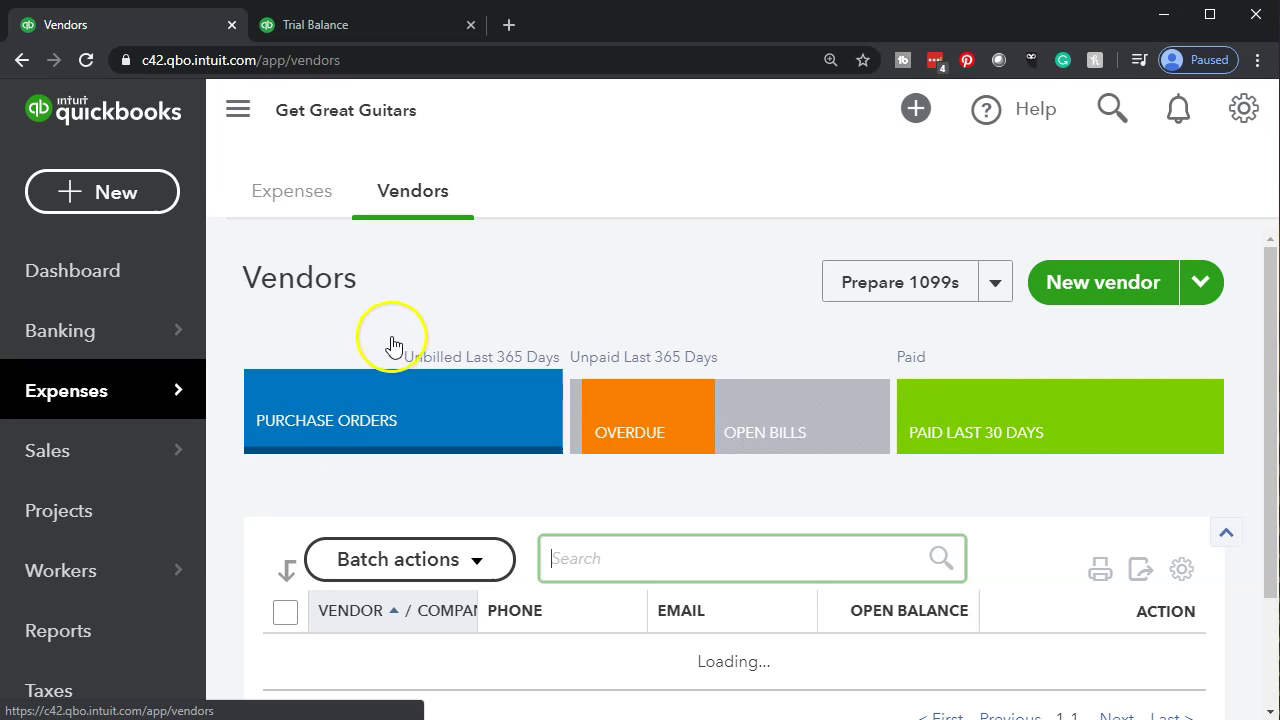
{"action": "scroll", "coordinate": [405, 323], "scroll_direction": "down", "scroll_amount": 5}
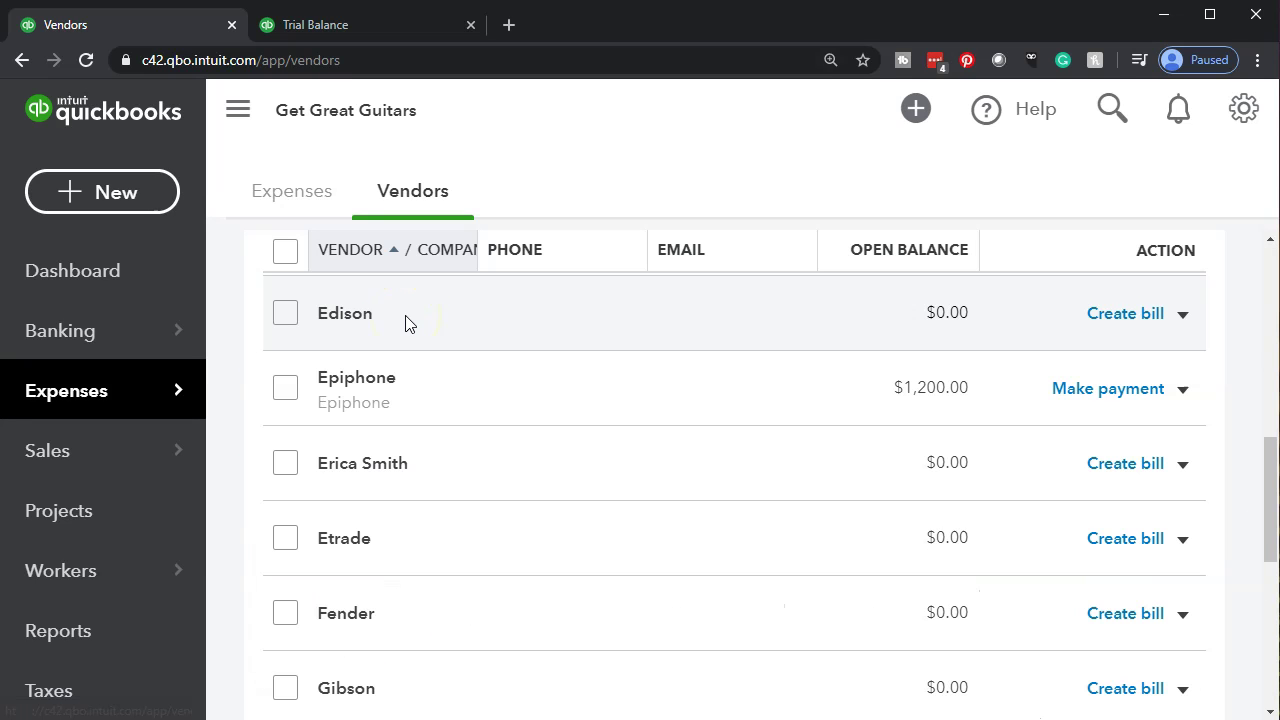
{"action": "key", "text": "ctrl+0"}
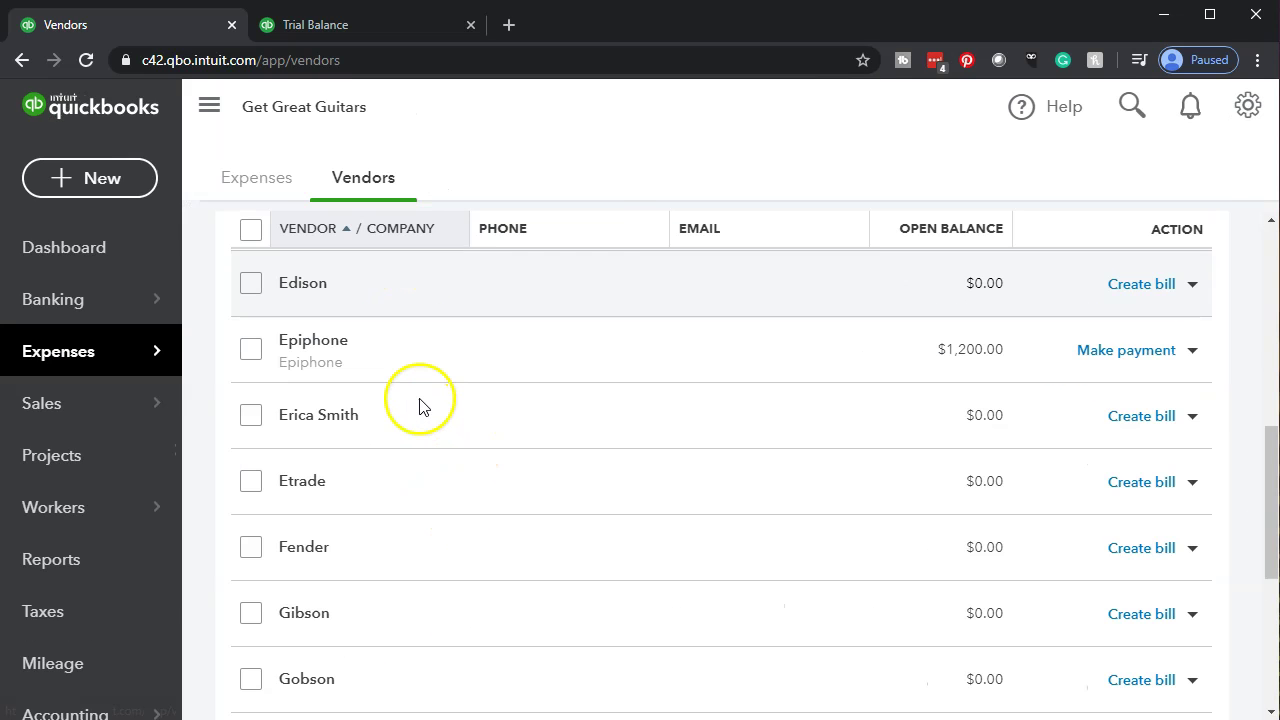
{"action": "key", "text": "ctrl+minus"}
{"action": "key", "text": "ctrl+plus"}
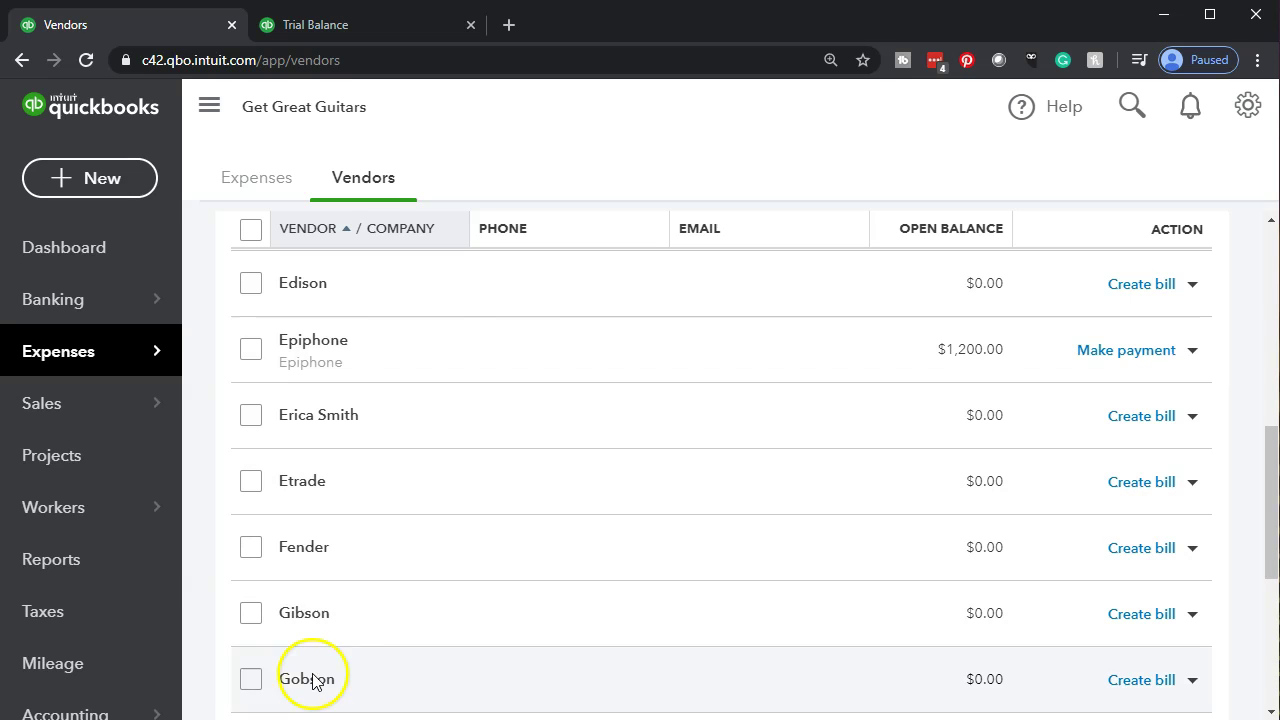
Open the Fender vendor record and hide the side navigation to view its transaction list
{"action": "scroll", "coordinate": [640, 655], "scroll_direction": "down", "scroll_amount": 1}
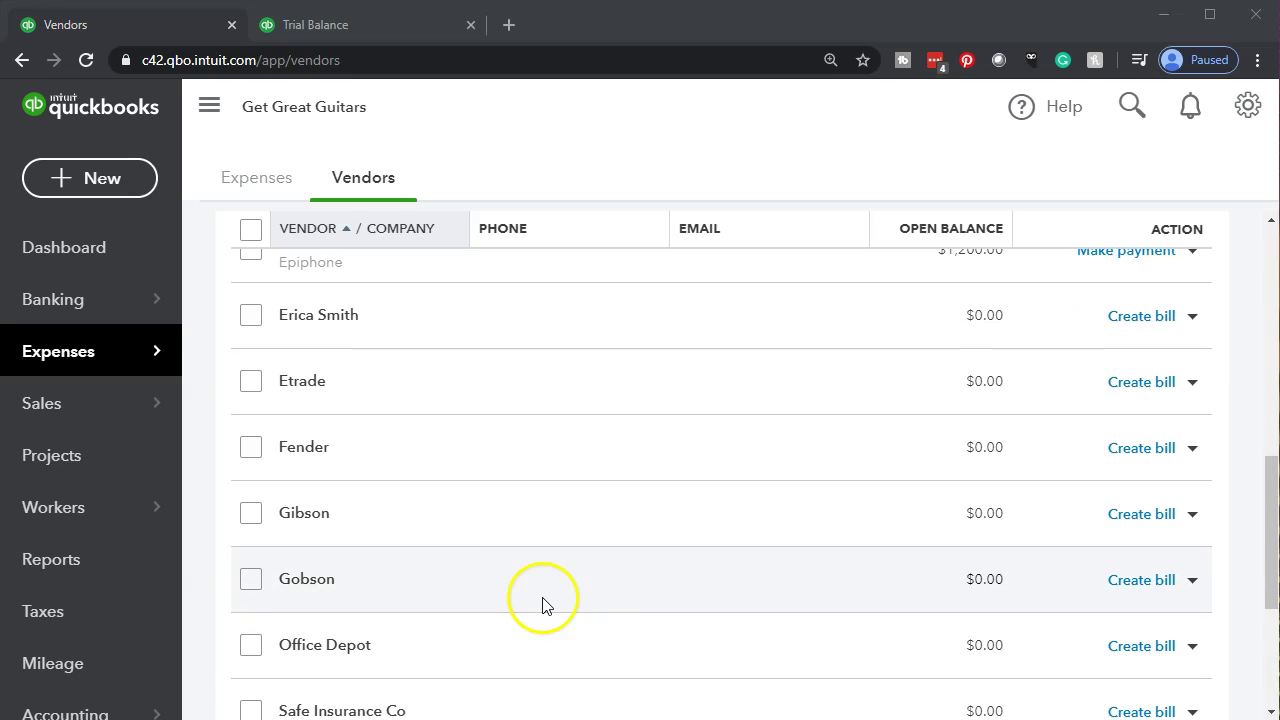
{"action": "left_click", "coordinate": [447, 456]}
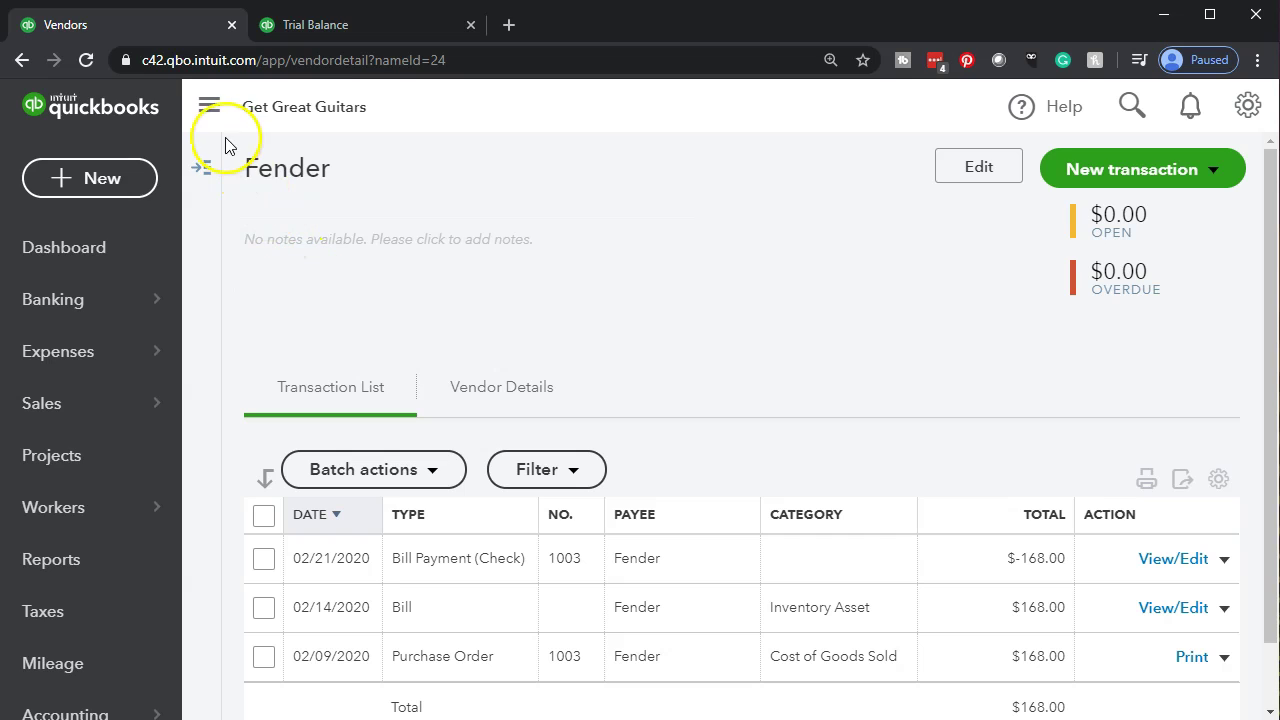
{"action": "left_click", "coordinate": [212, 110]}
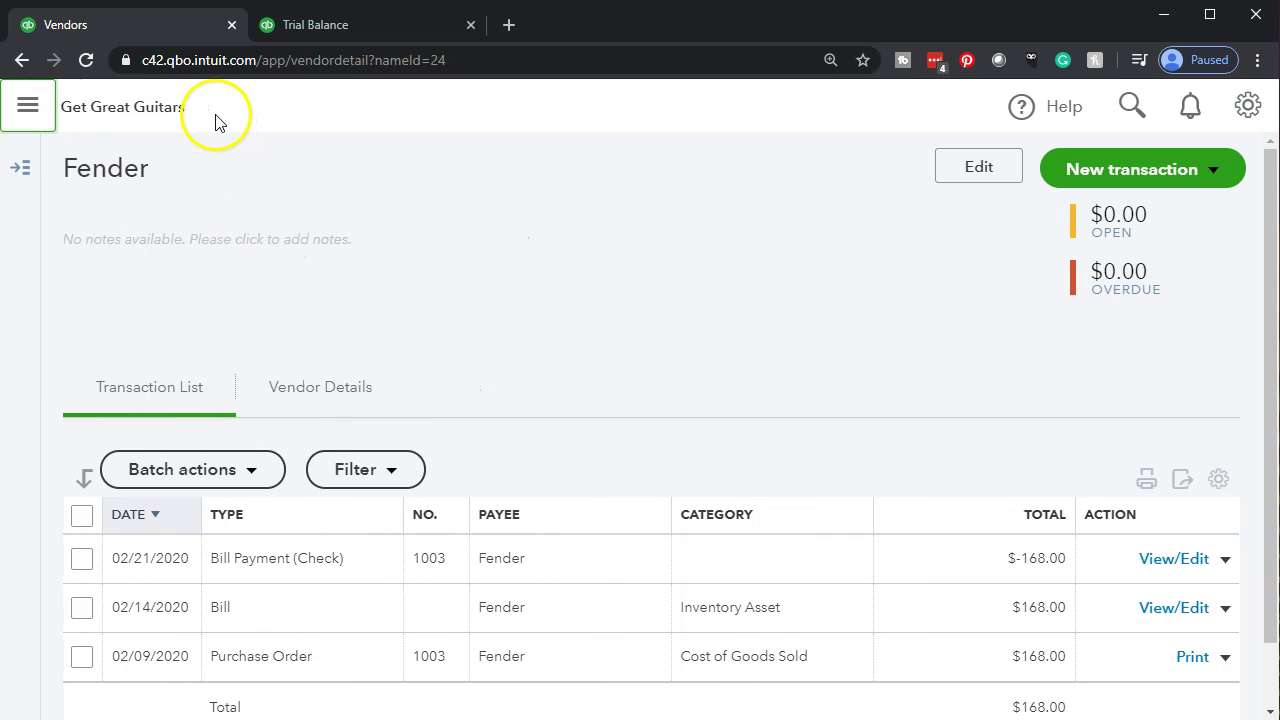